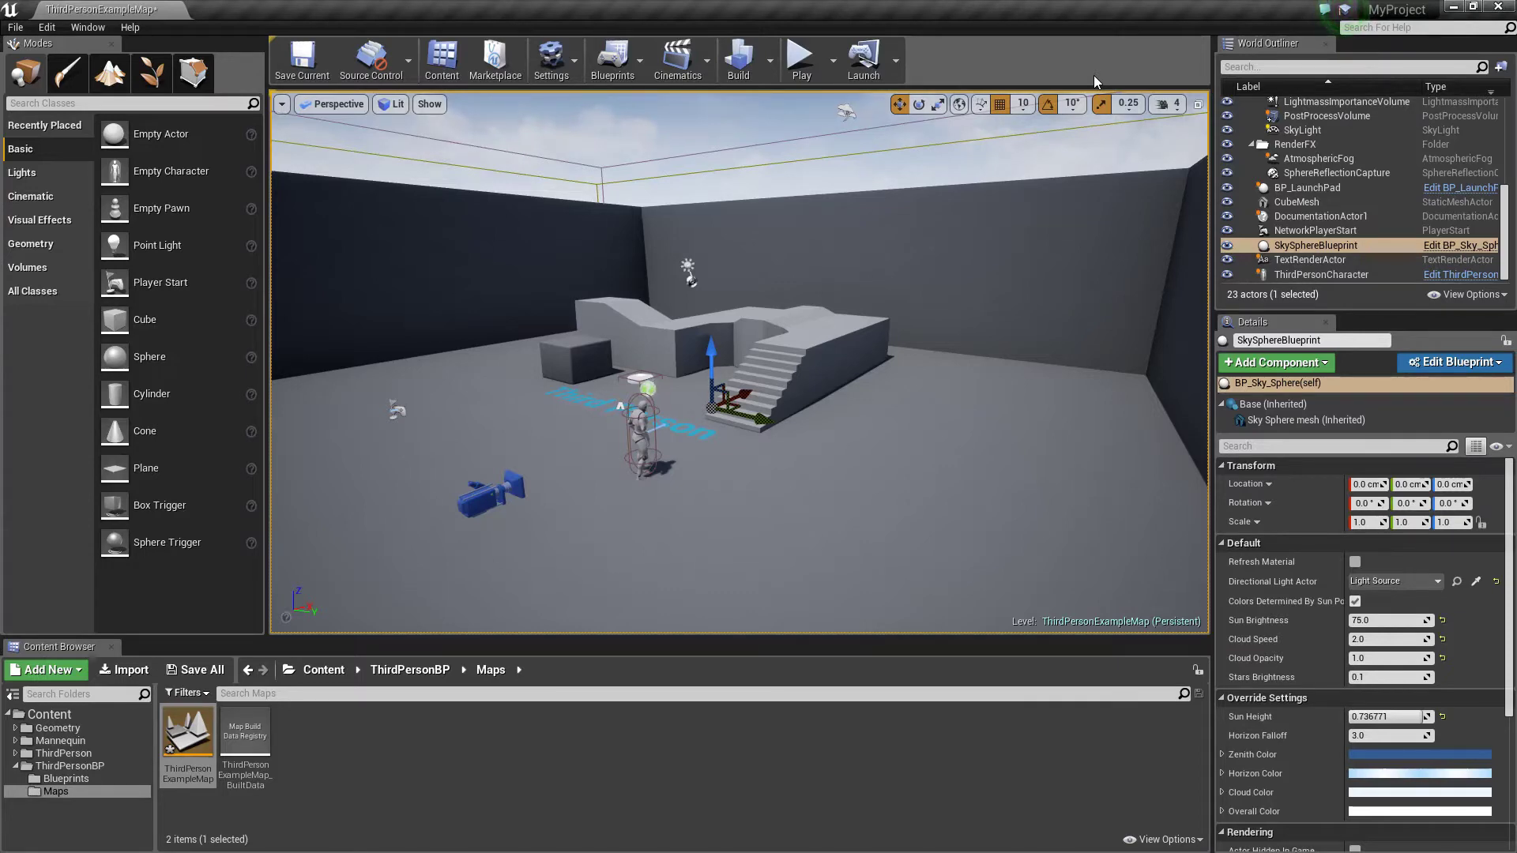
Step: Create a new level from the Default template, saving the pending changes to ThirdPersonExampleMap
right_click_drag(739, 362, 739, 361)
right_click_drag(782, 419, 782, 419)
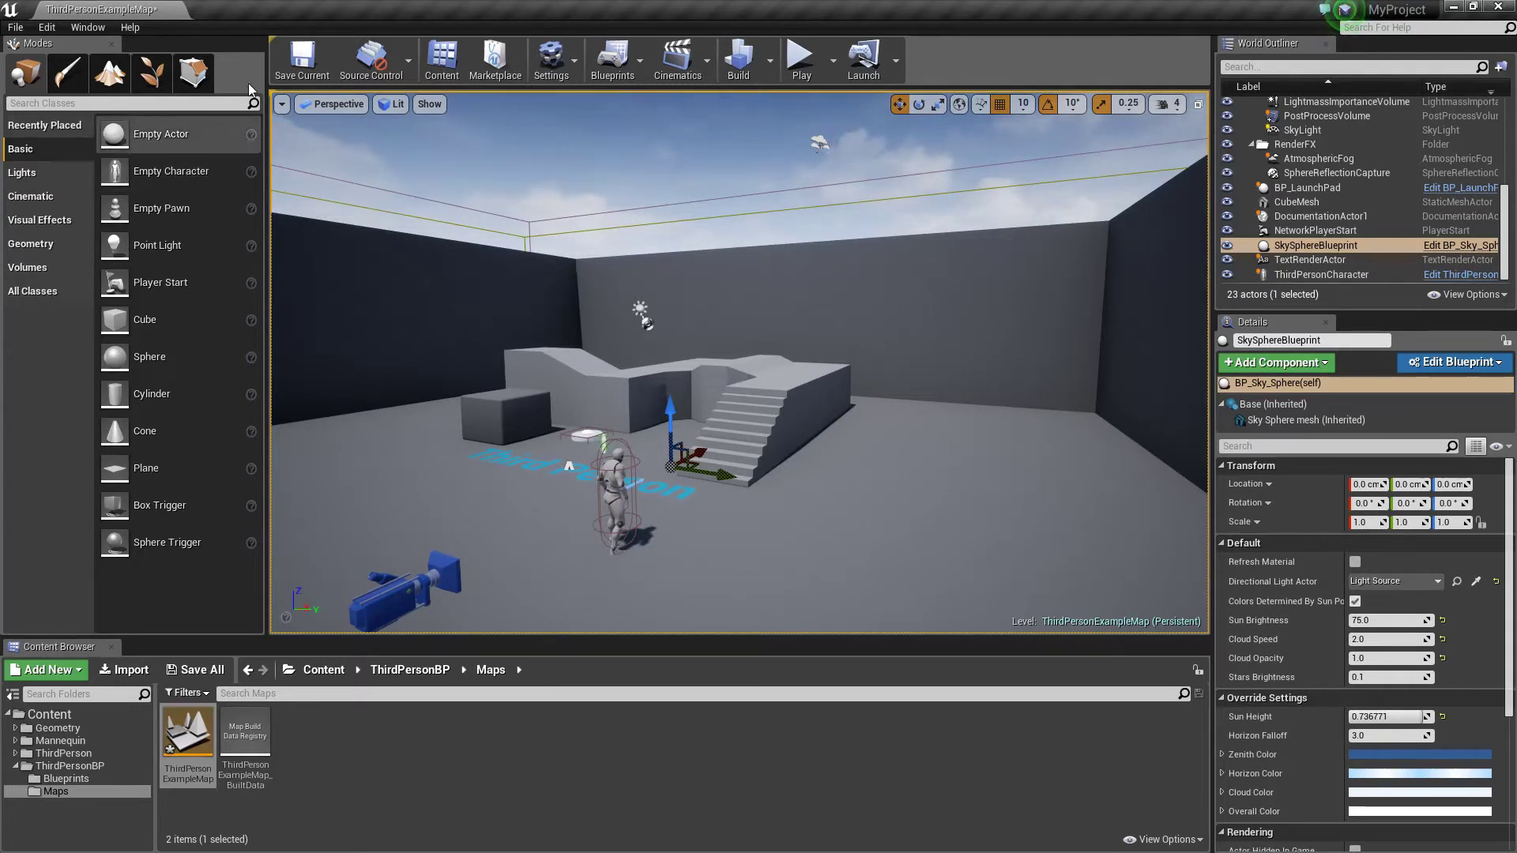
left_click(16, 28)
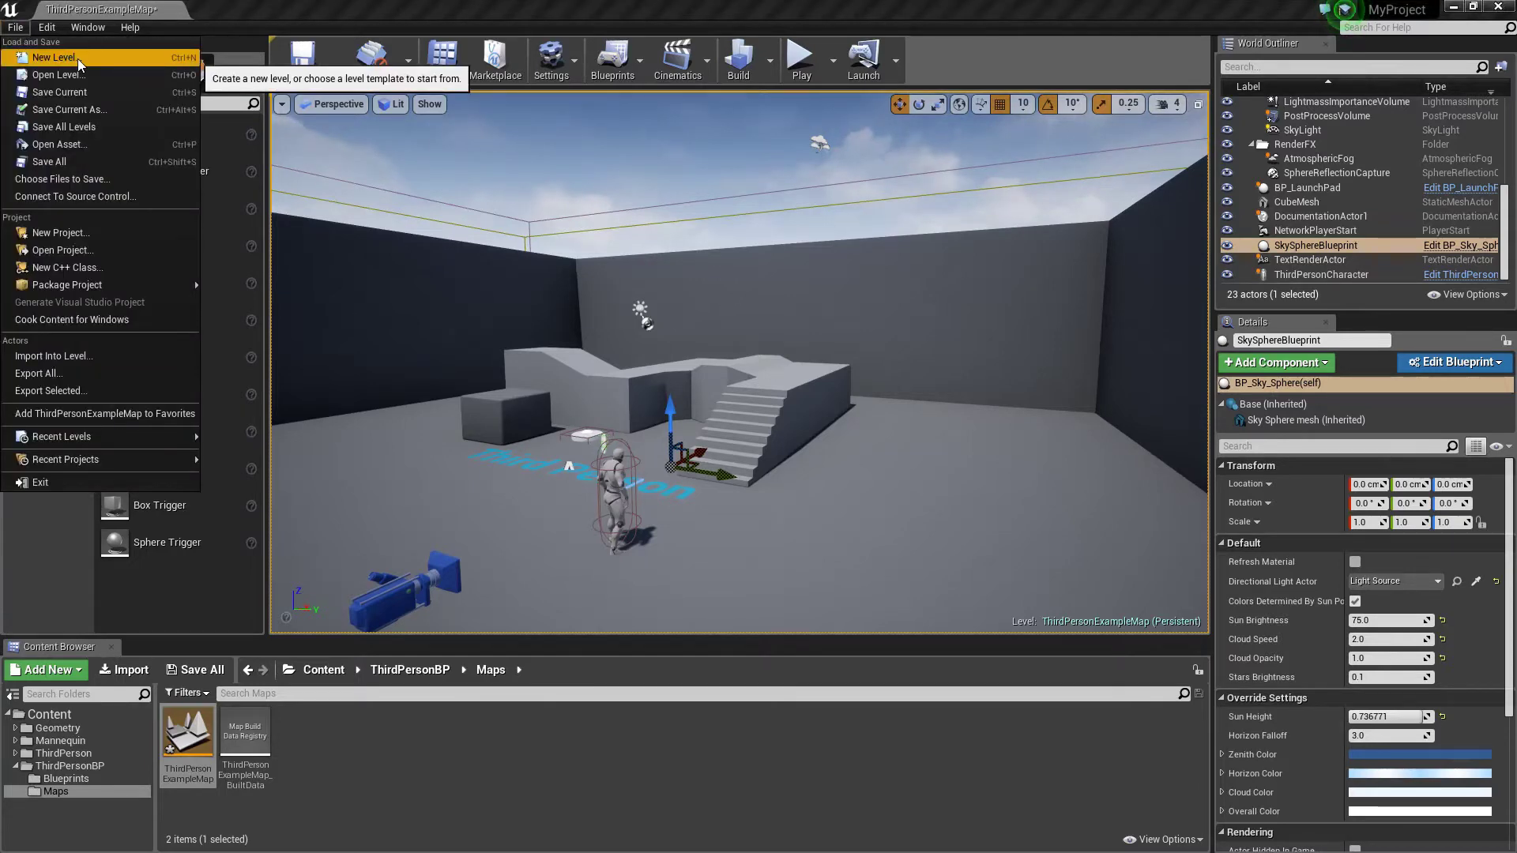
left_click(55, 58)
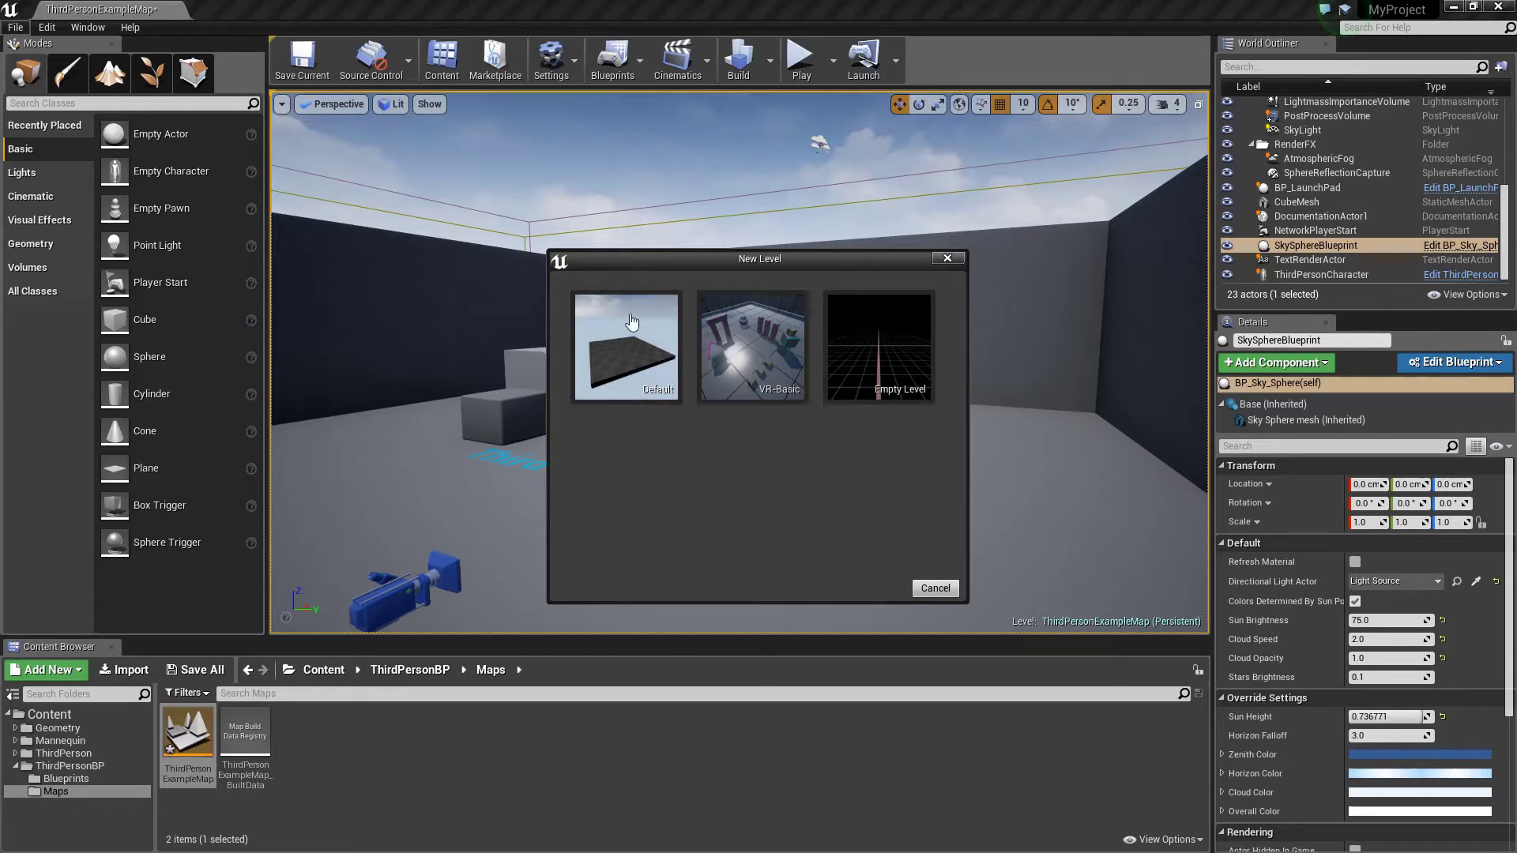
left_click(632, 360)
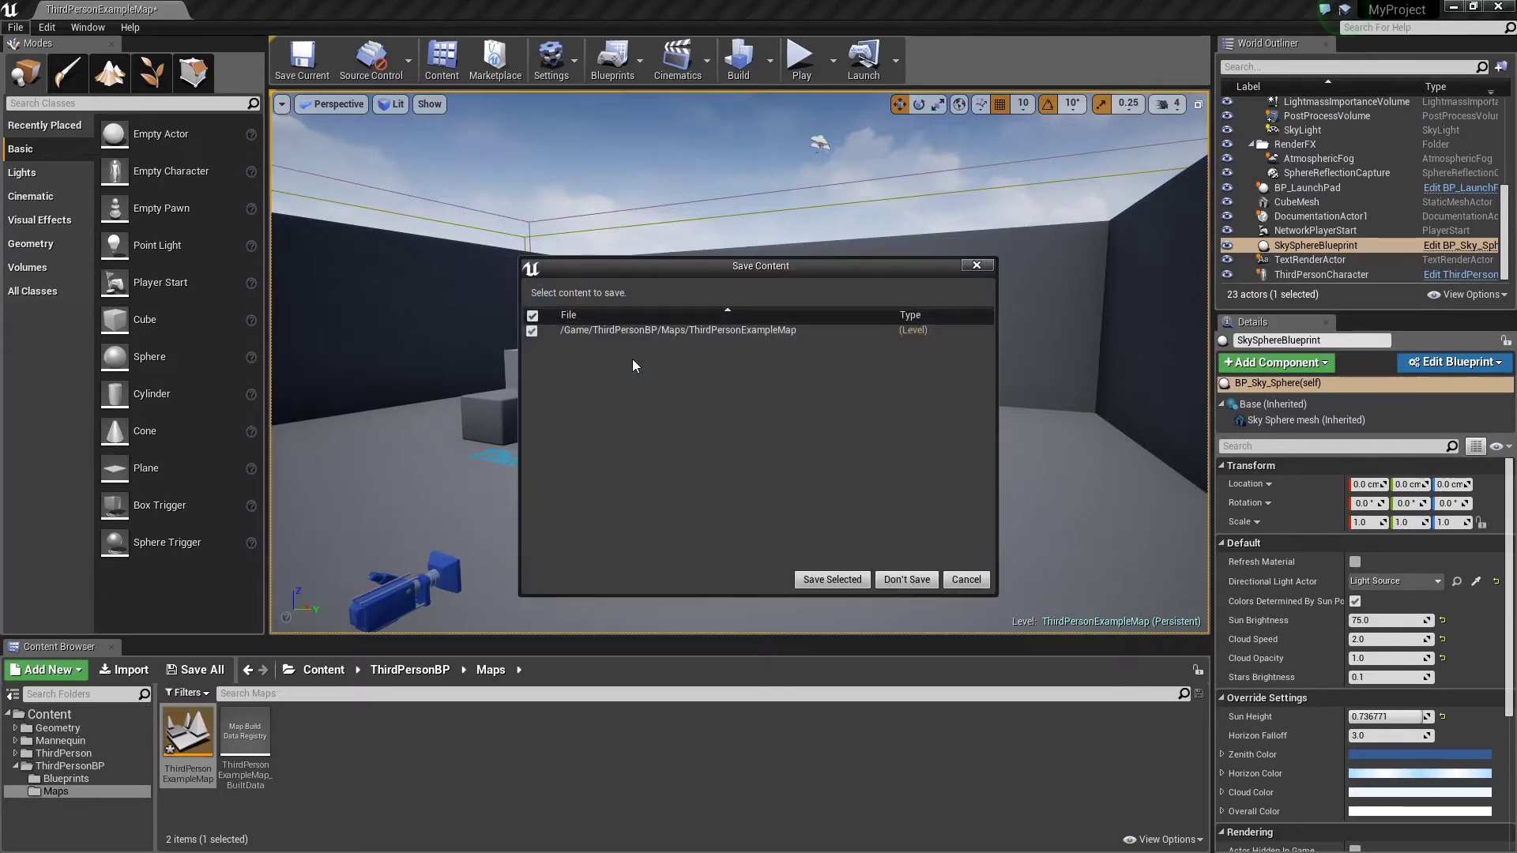
left_click(861, 579)
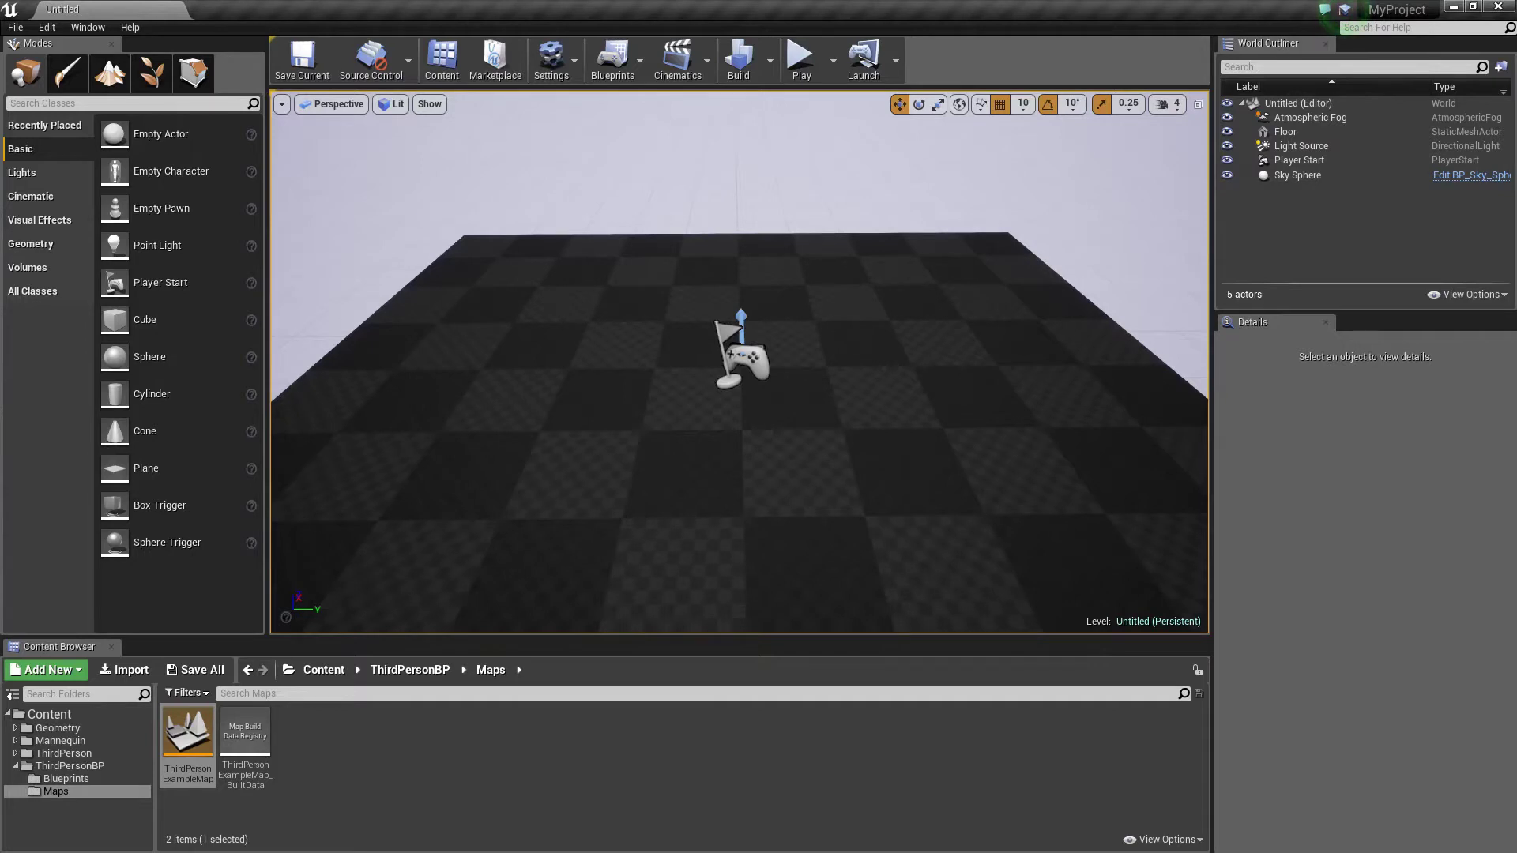
Step: Look over the new level's floor and sky, play it with the character moving about, and end the session
scroll(739, 362, "down", 5)
mouse_move(704, 491)
left_mouse_down("alt")
mouse_move(750, 474)
mouse_move(704, 491)
left_mouse_up("alt")
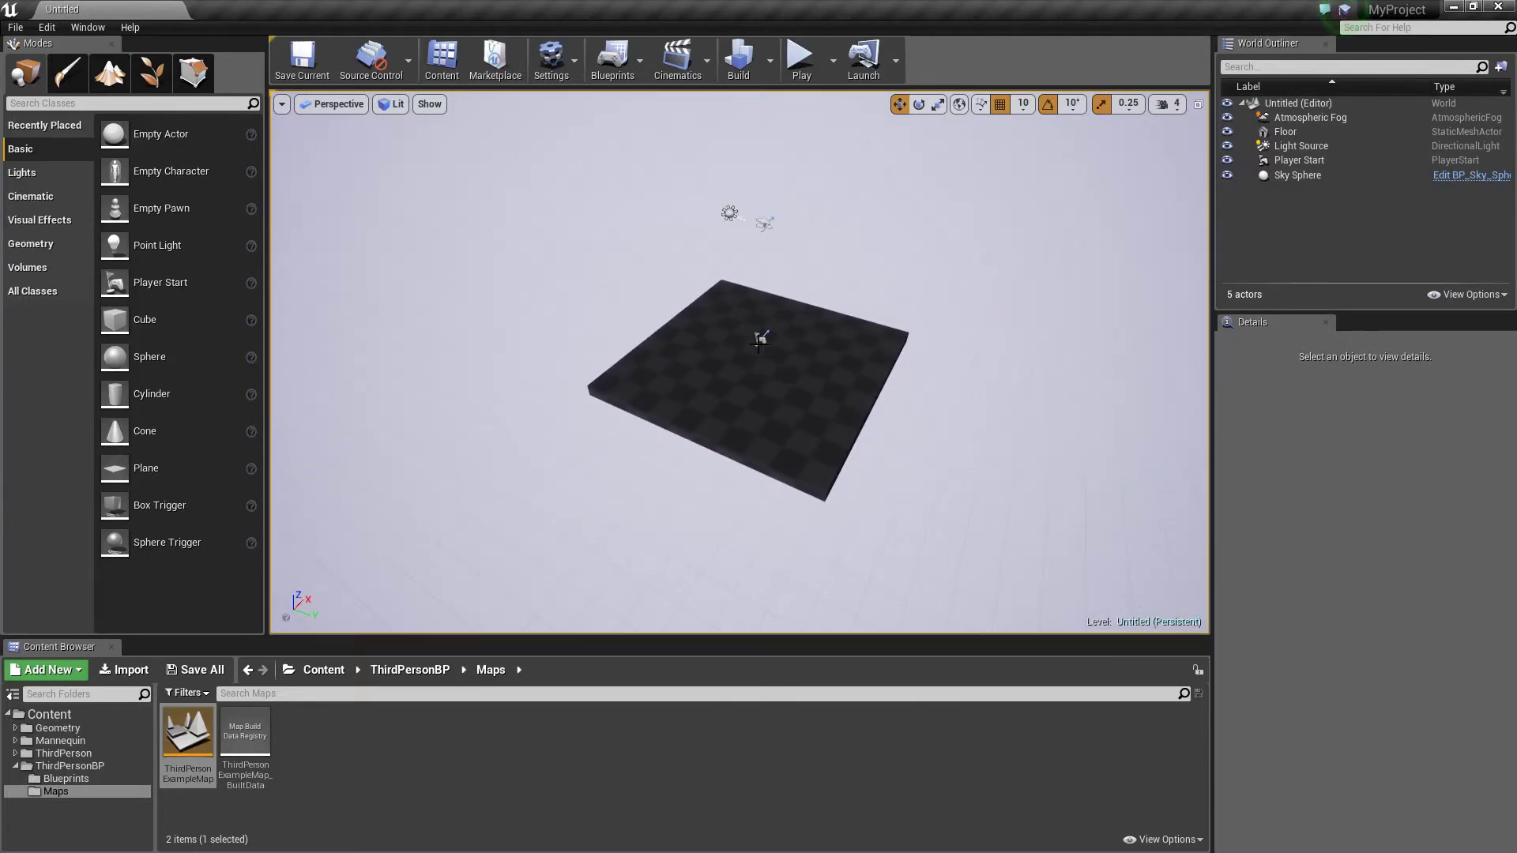
scroll(760, 379, "up", 6)
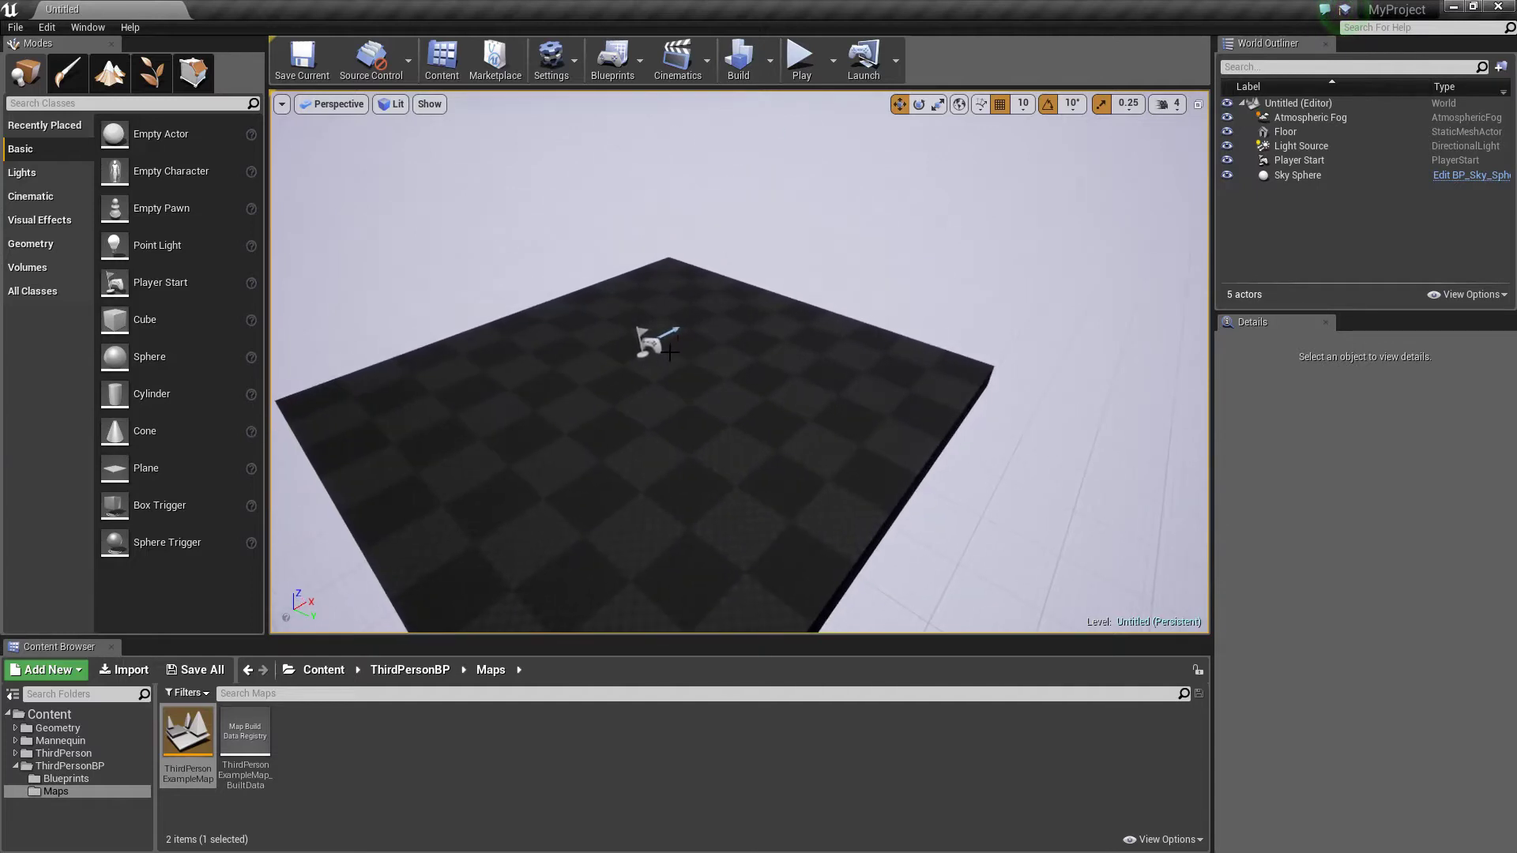
left_click_drag(760, 379, 824, 356)
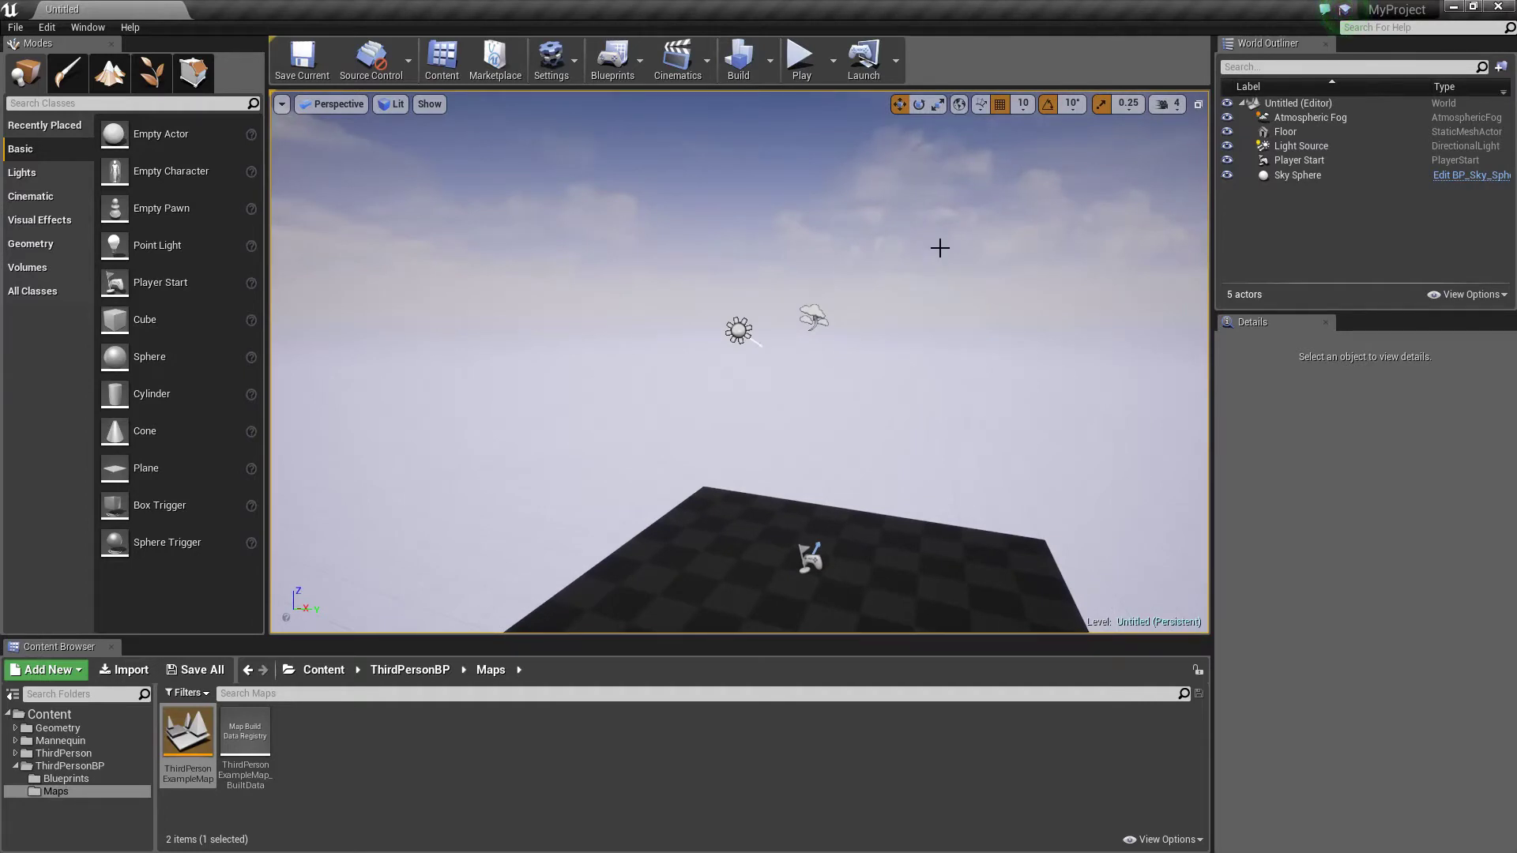
left_click_drag(937, 338, 941, 384)
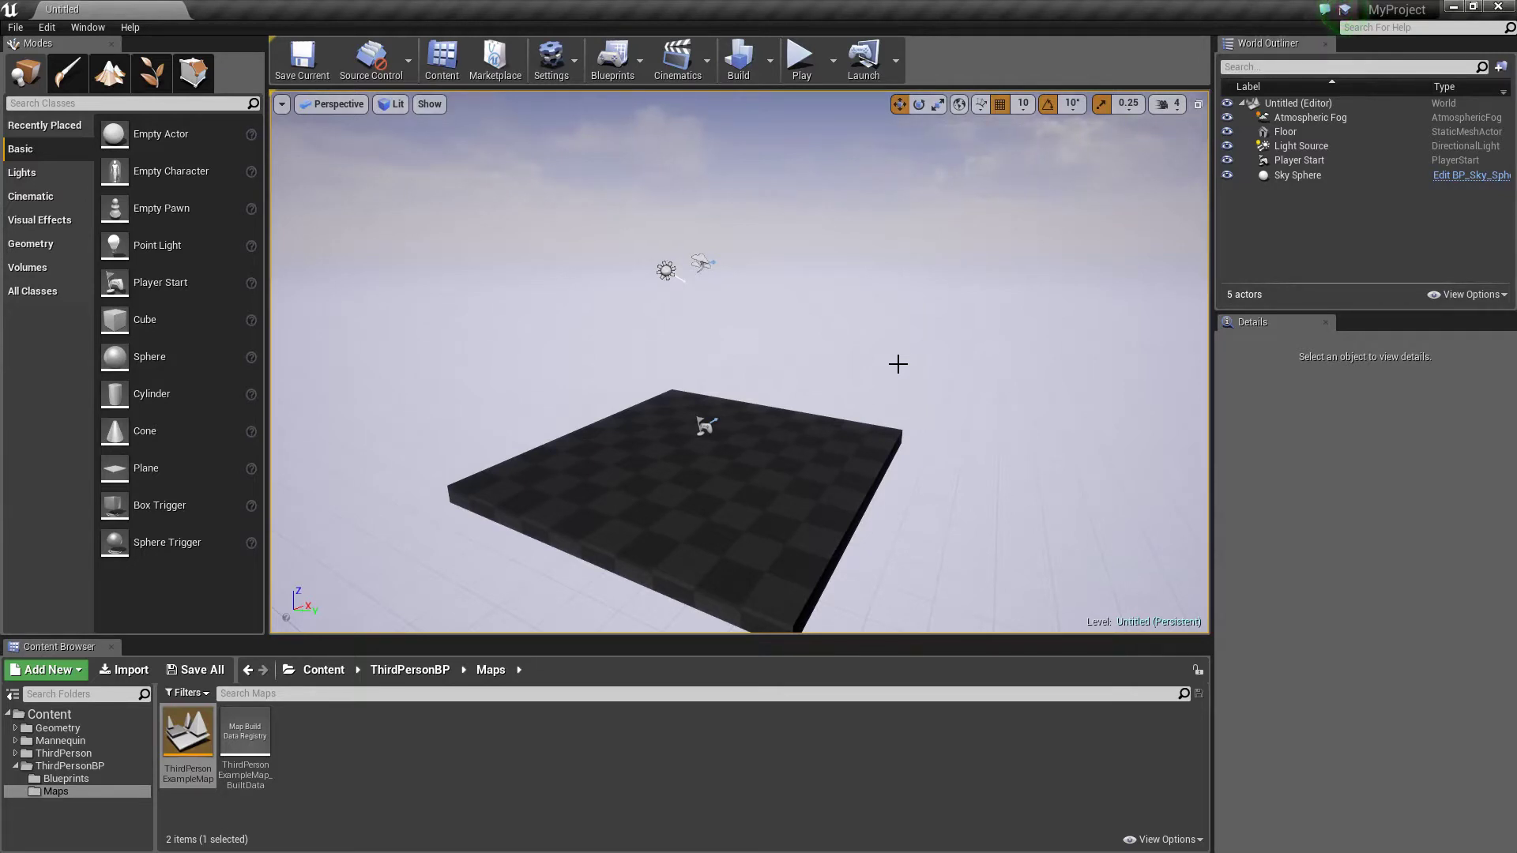
right_click_drag(898, 364, 898, 418)
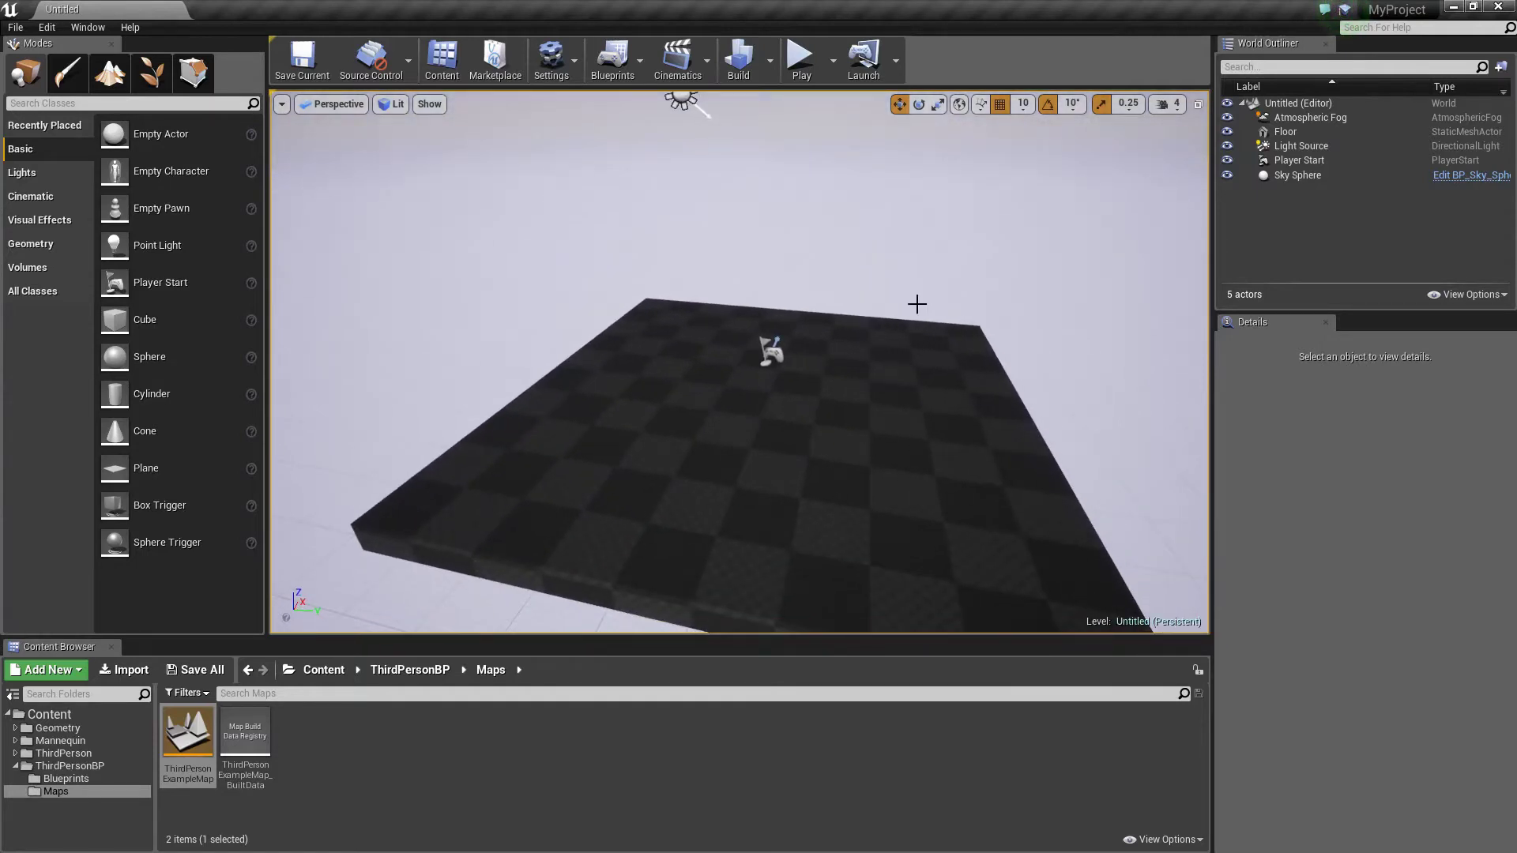
left_click(794, 60)
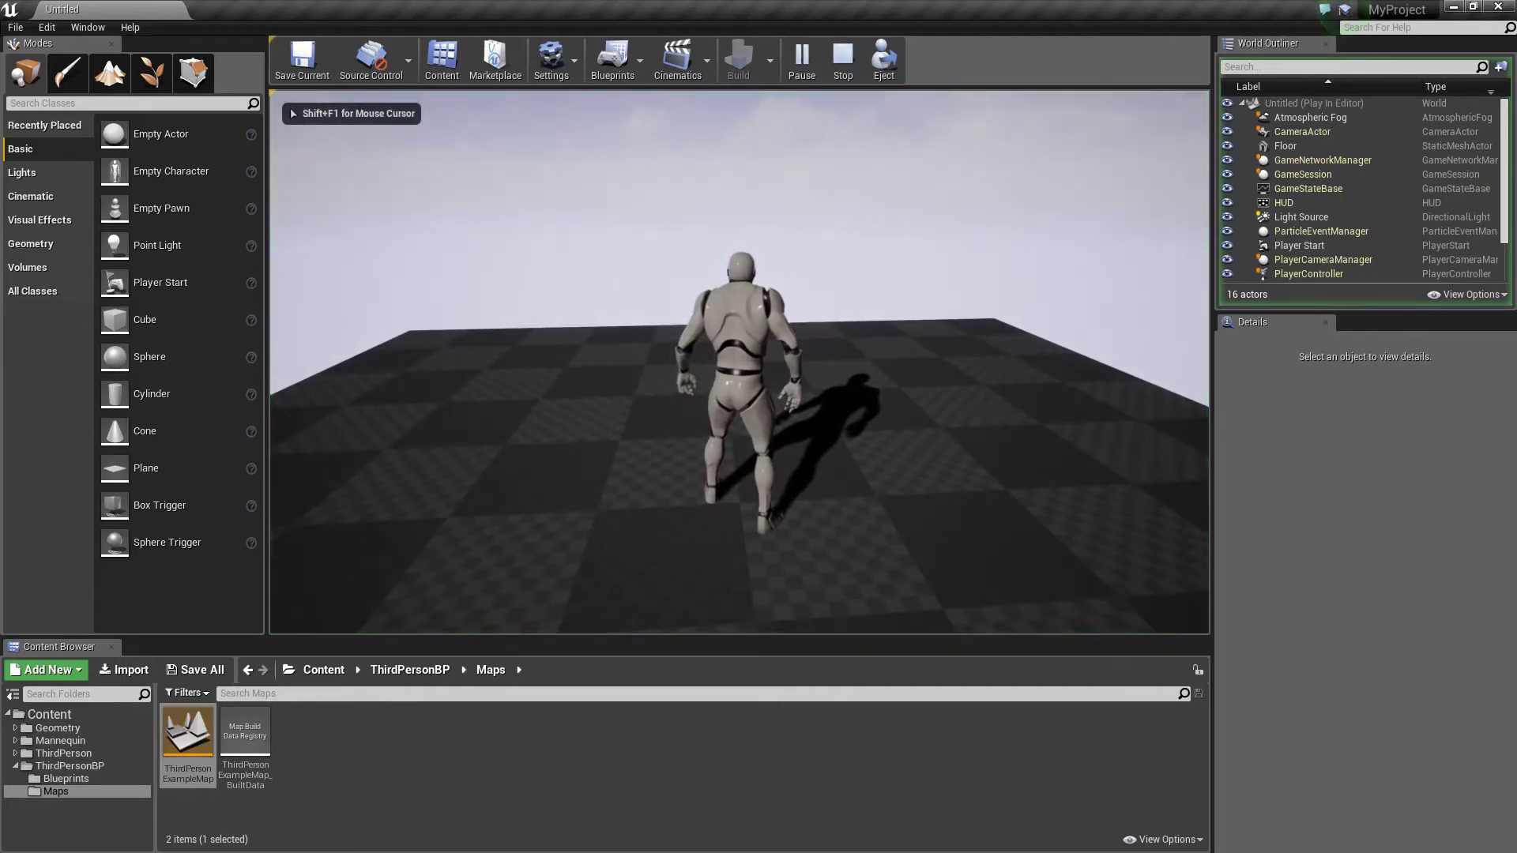
key("w")
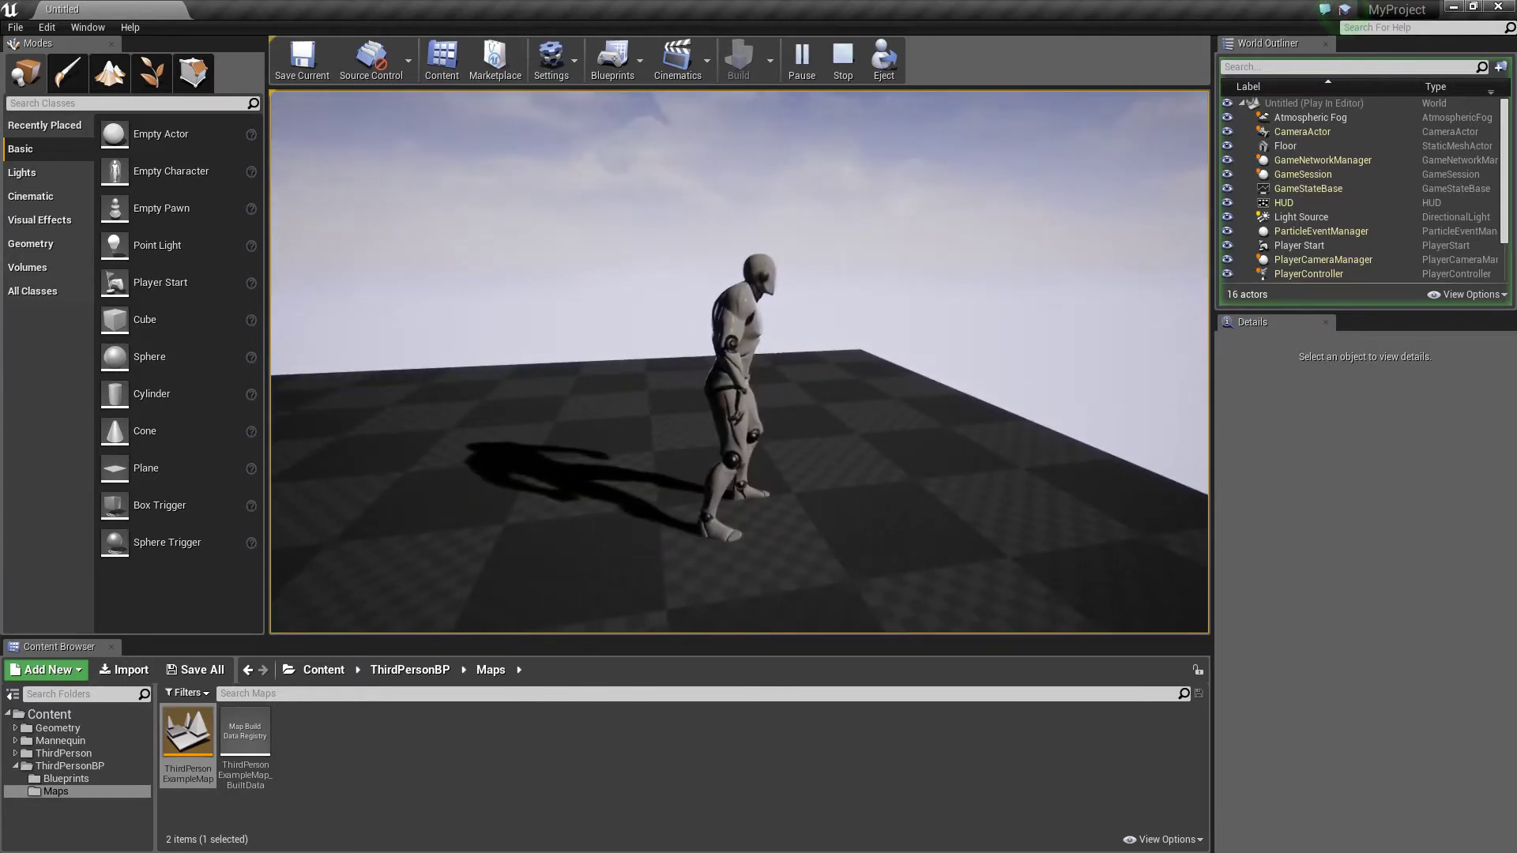
key("Escape")
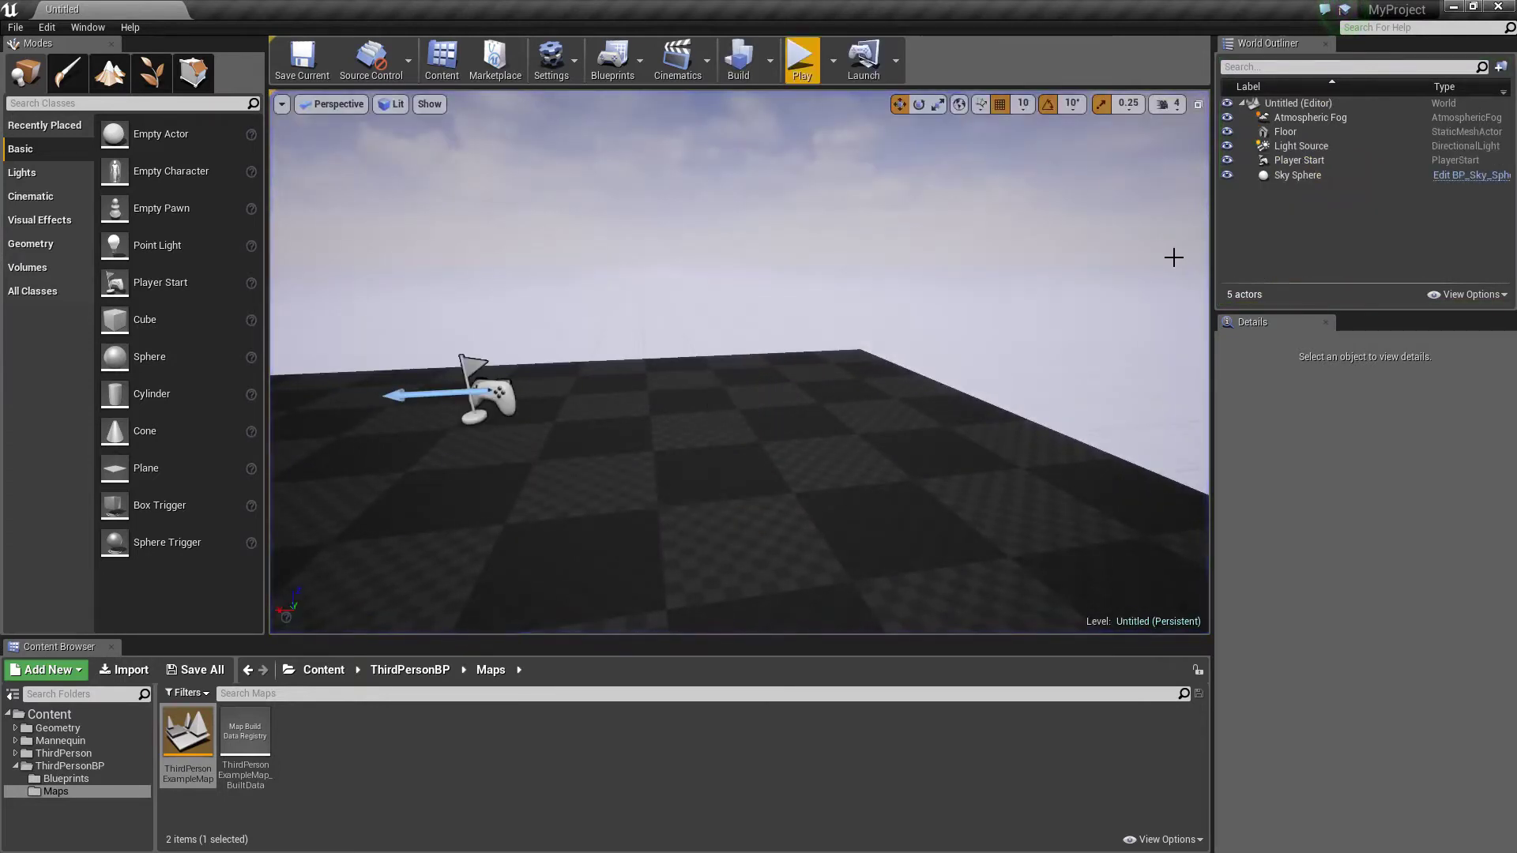
Step: Inspect the Player Start in the level and play once more to check where the character spawns
right_click_drag(1173, 257, 1145, 263)
left_click(783, 352)
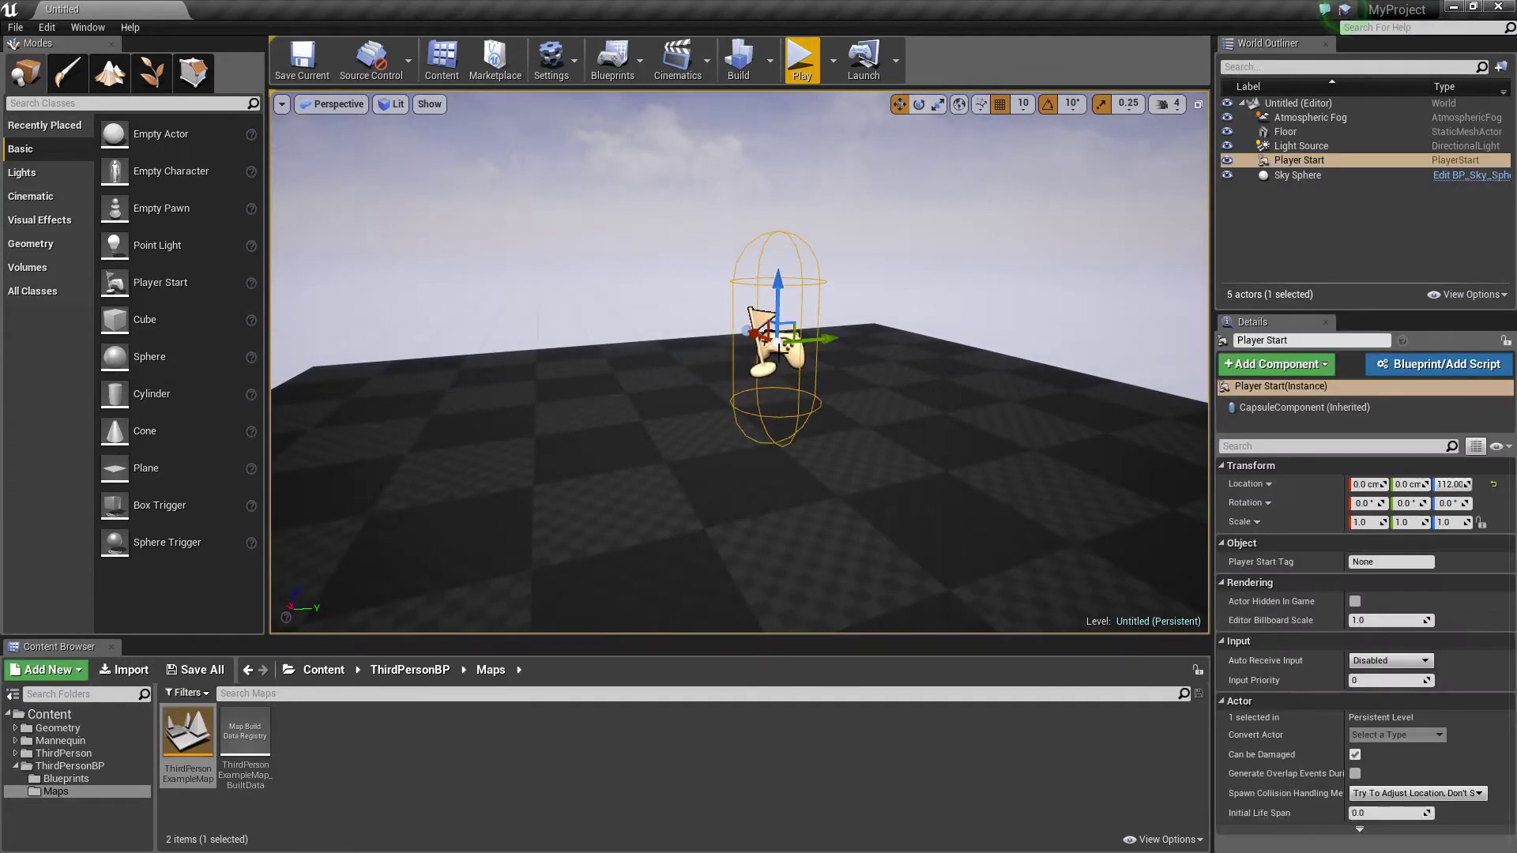
left_click_drag(938, 363, 1125, 259, "alt")
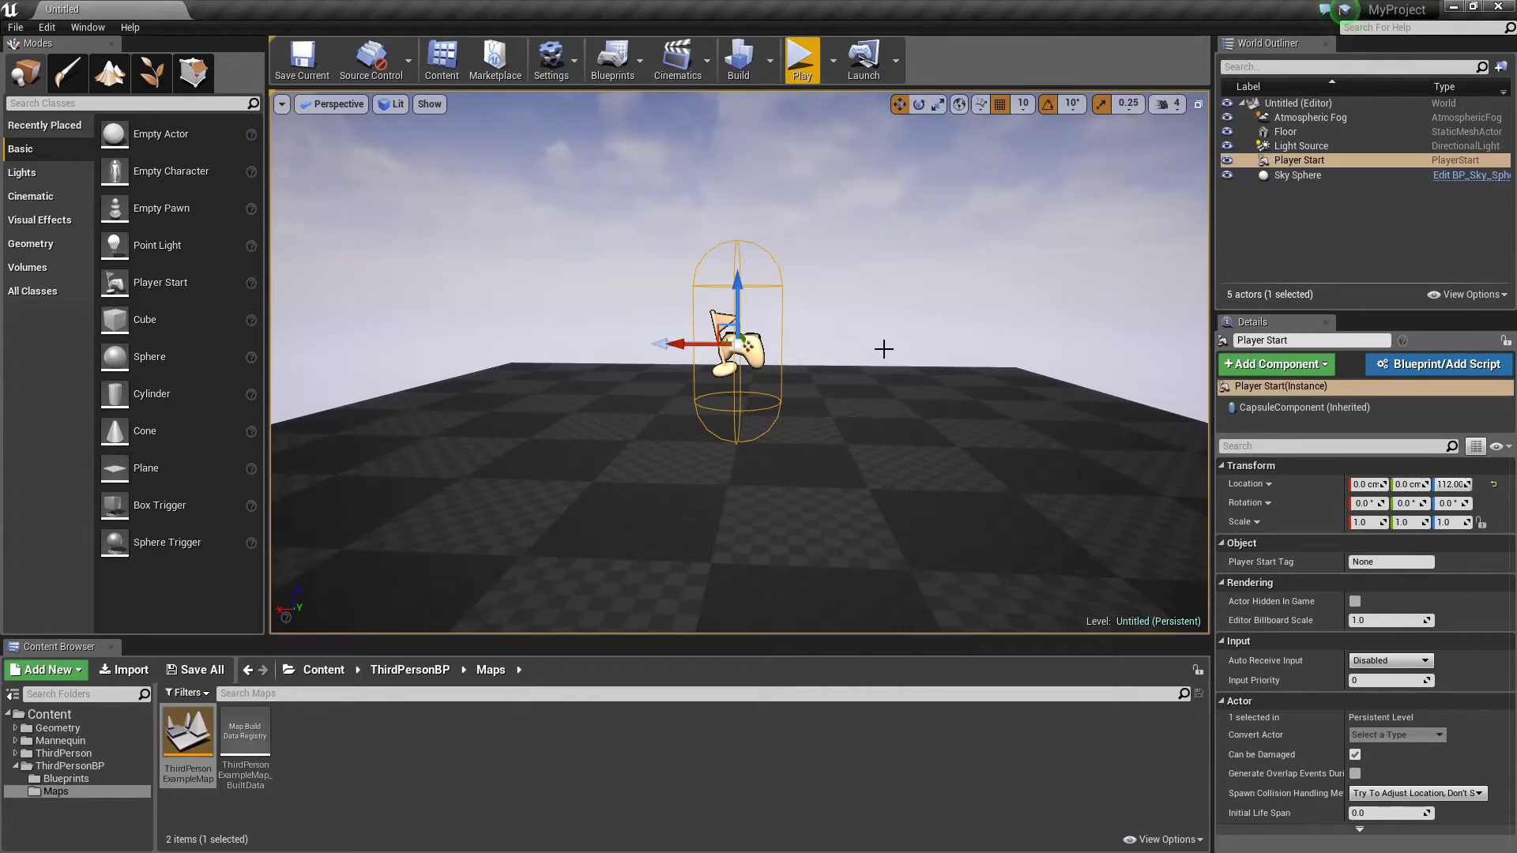
left_click(802, 60)
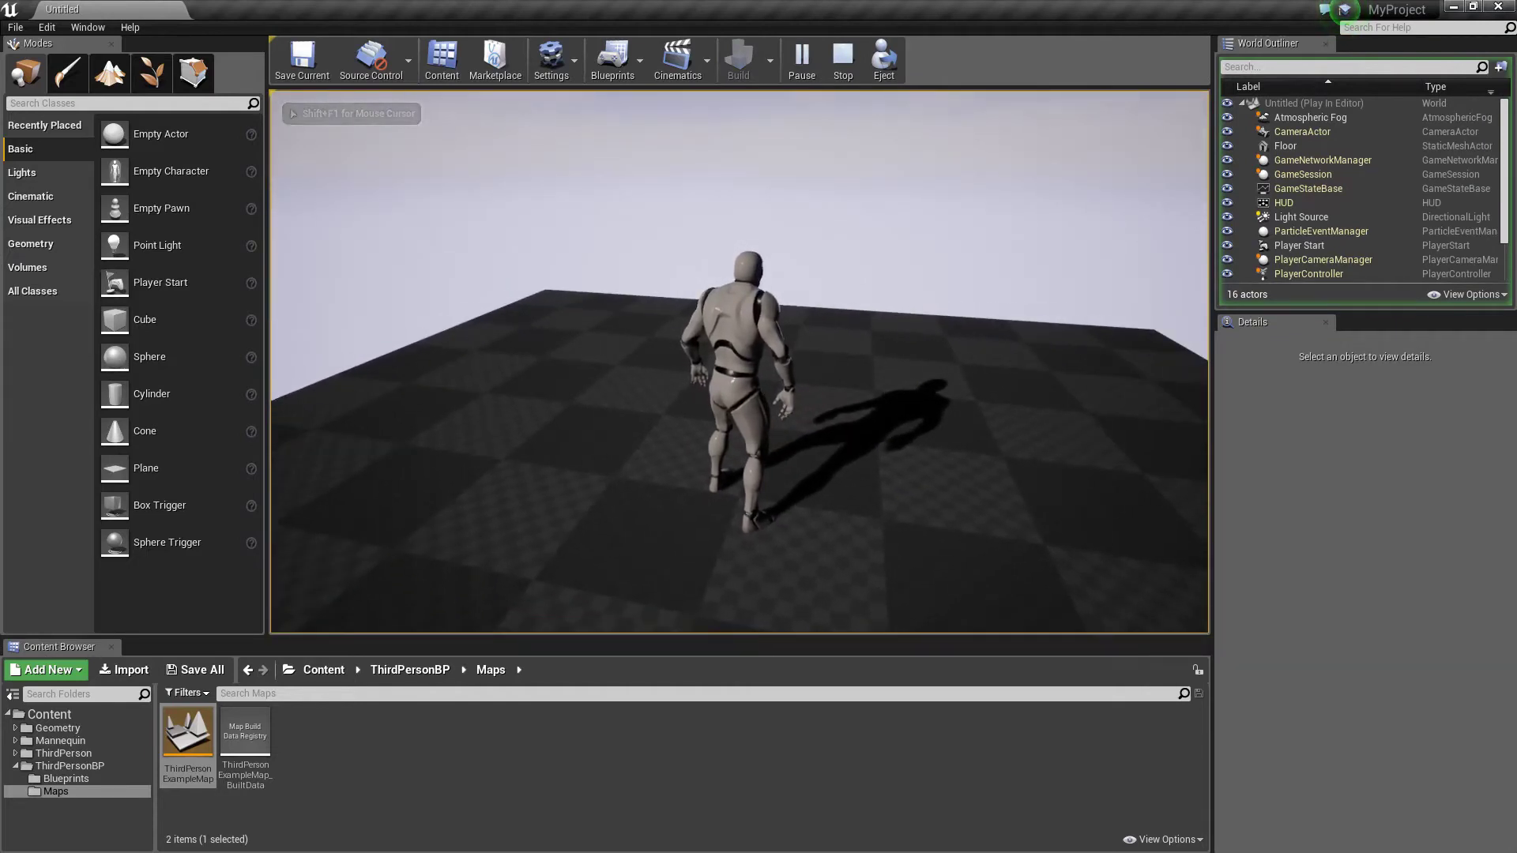
key("Escape")
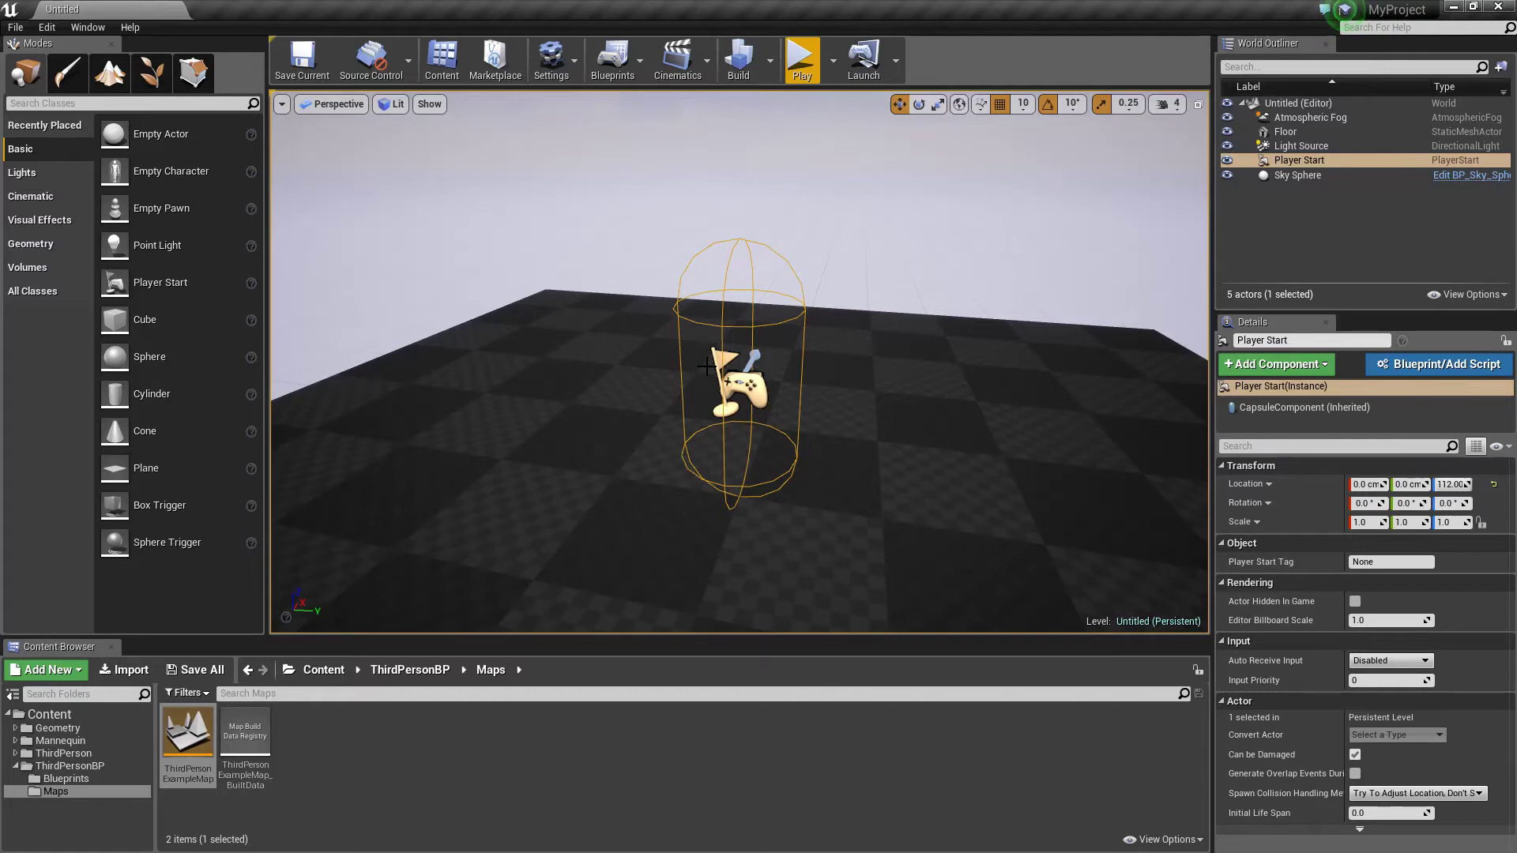
Step: Move the Player Start along the Y axis to -300 cm and play the level to test the new spawn position
left_click(735, 385)
left_click_drag(801, 389, 468, 374)
key("f")
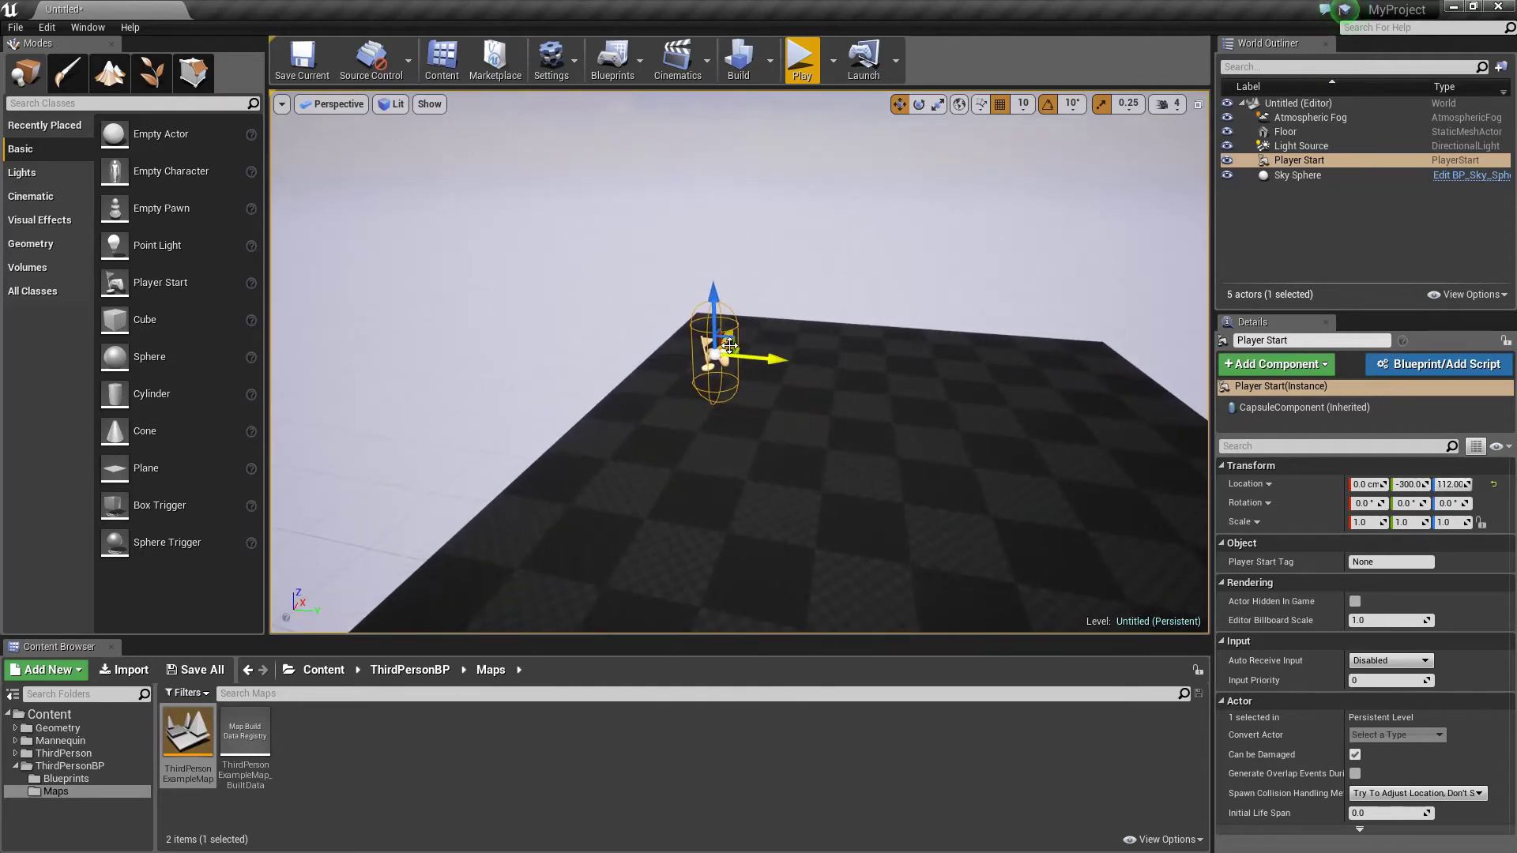
left_click(801, 59)
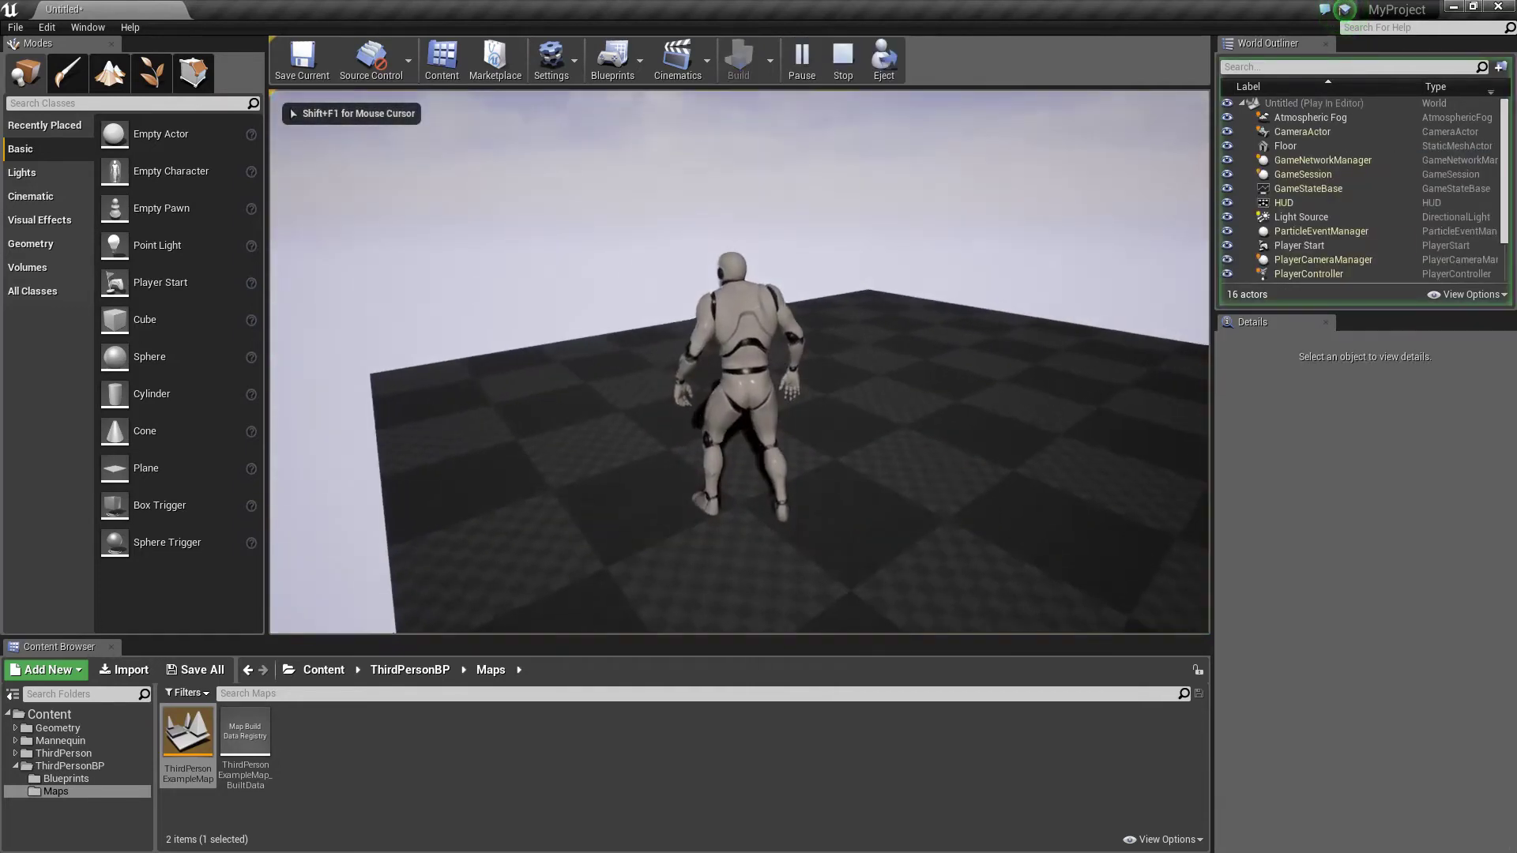
key("shift+F1")
key("Escape")
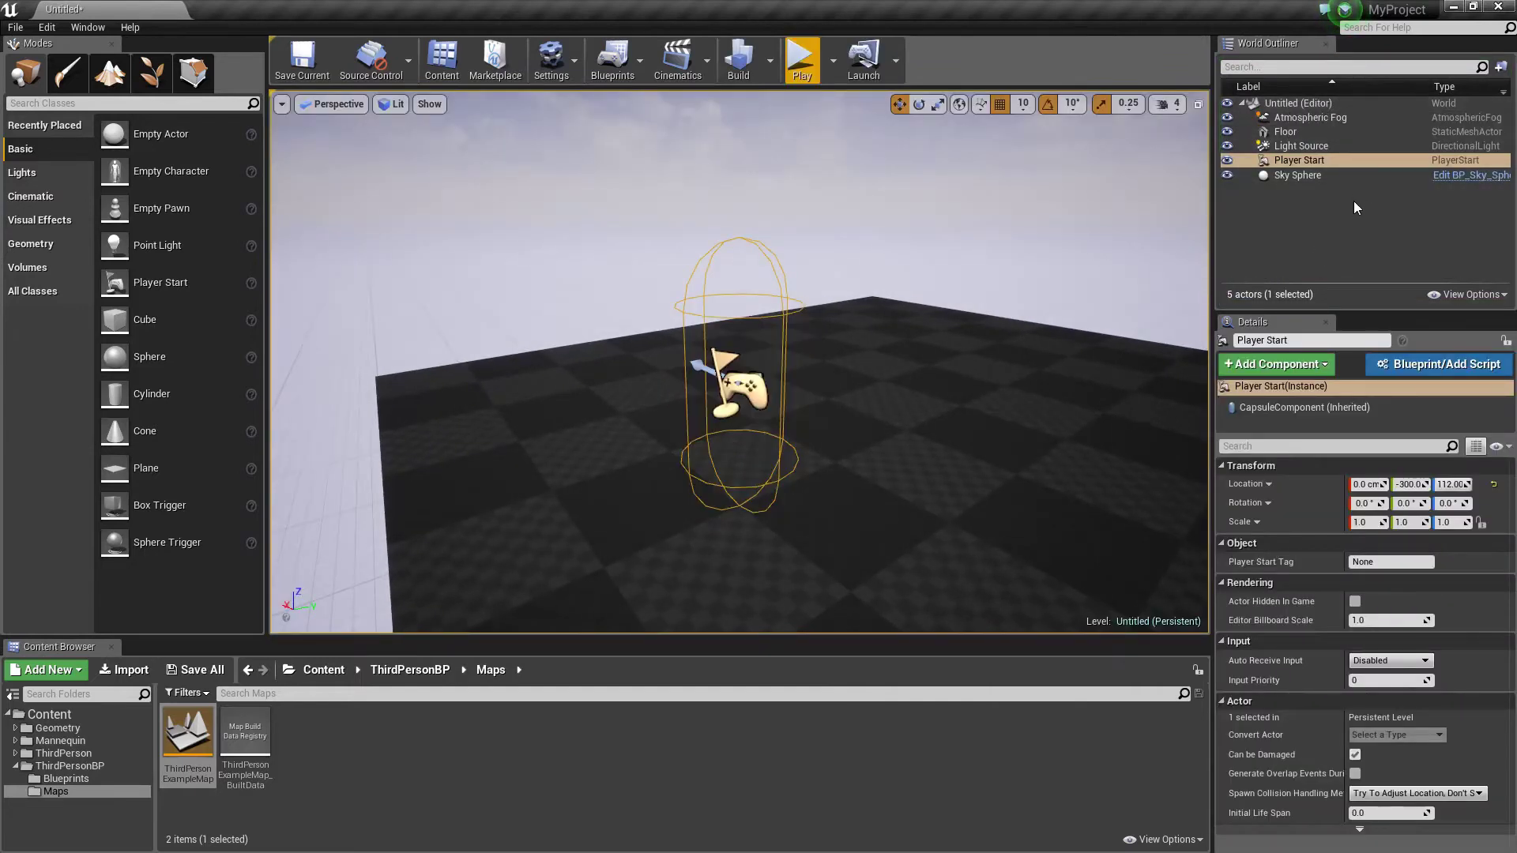
Step: Inspect the Atmospheric Fog and Floor actors, trying a vertical move of the floor and undoing it
left_click(1343, 123)
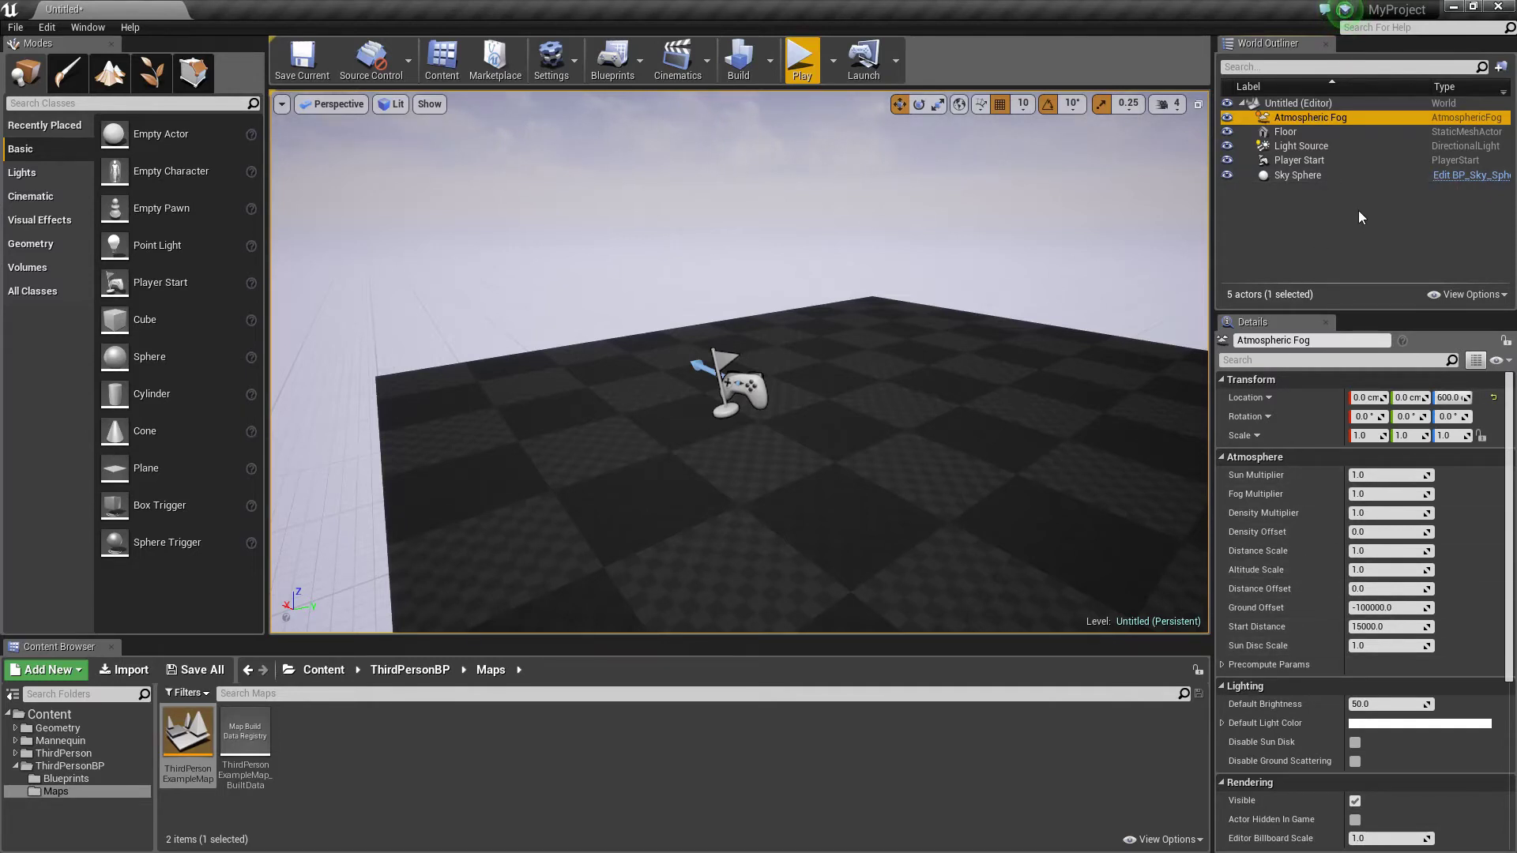
left_click(1330, 131)
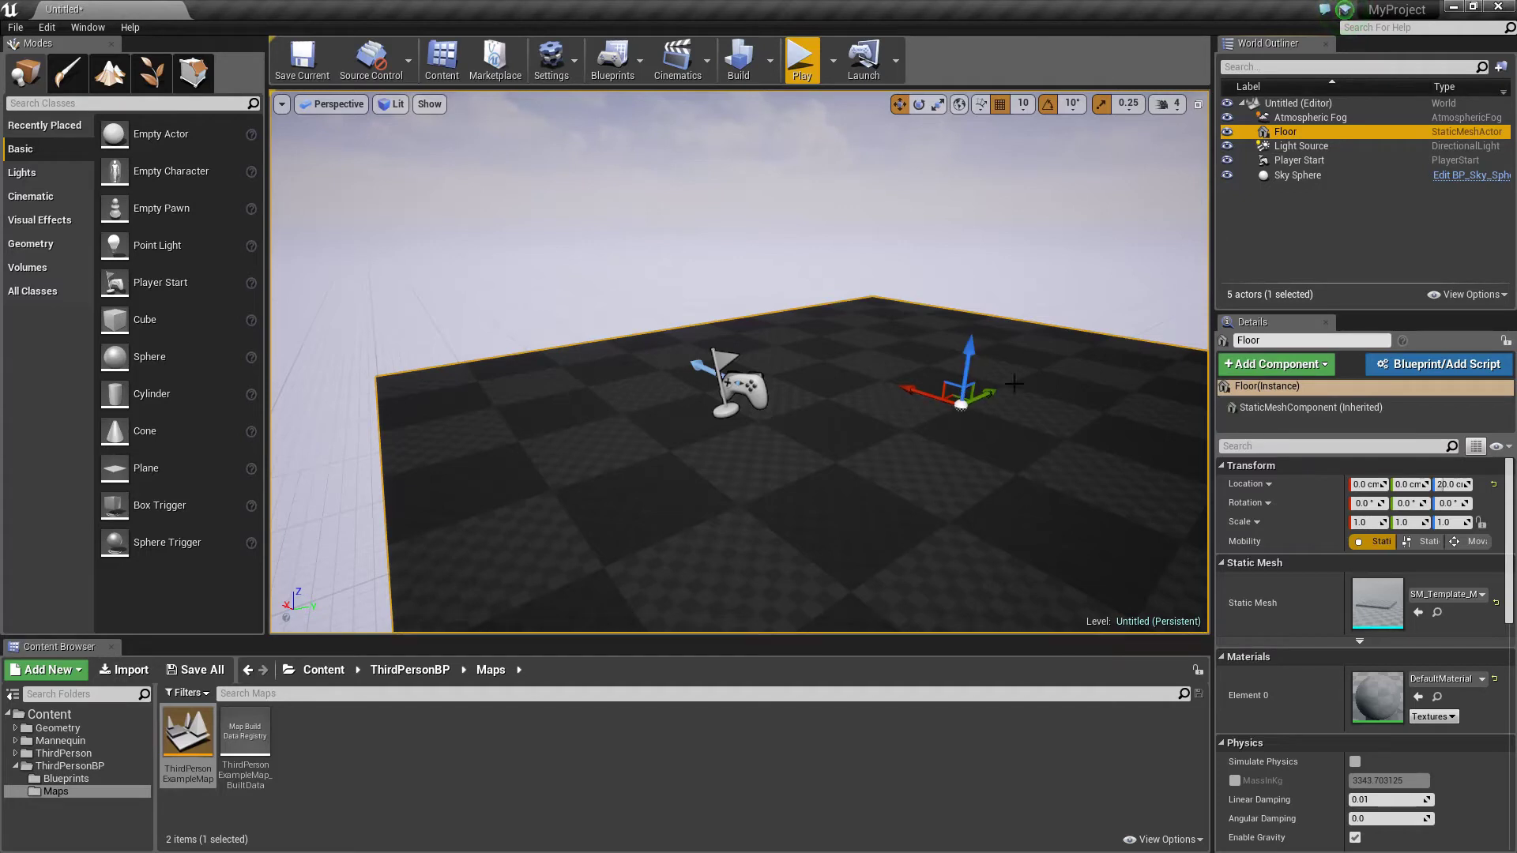
left_click_drag(971, 356, 972, 371)
key("ctrl+z")
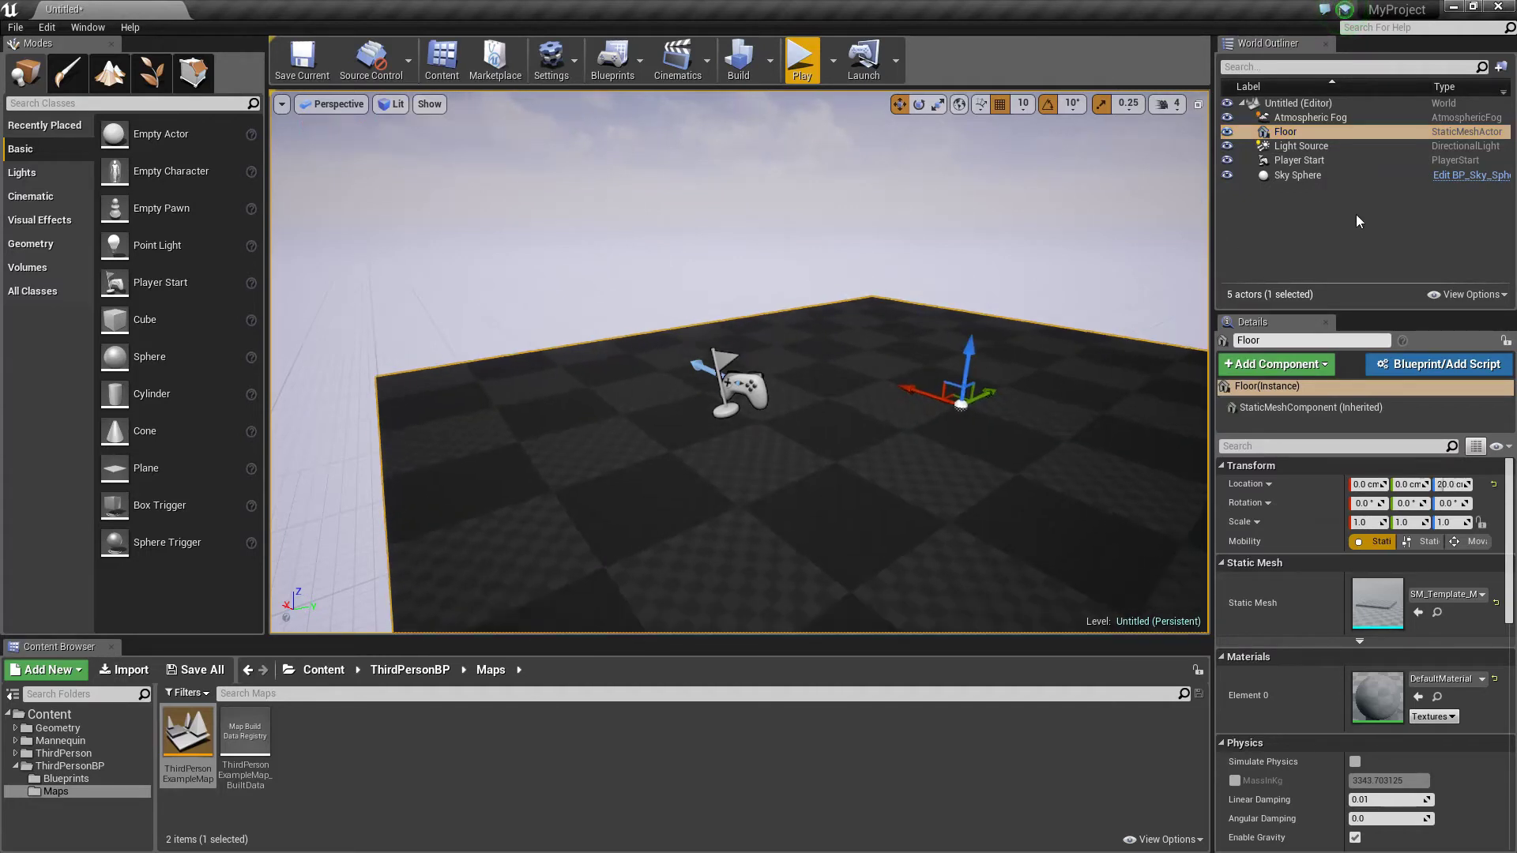
Step: Examine the Light Source, Player Start and Sky Sphere actors and look around at the sky
left_click(1325, 151)
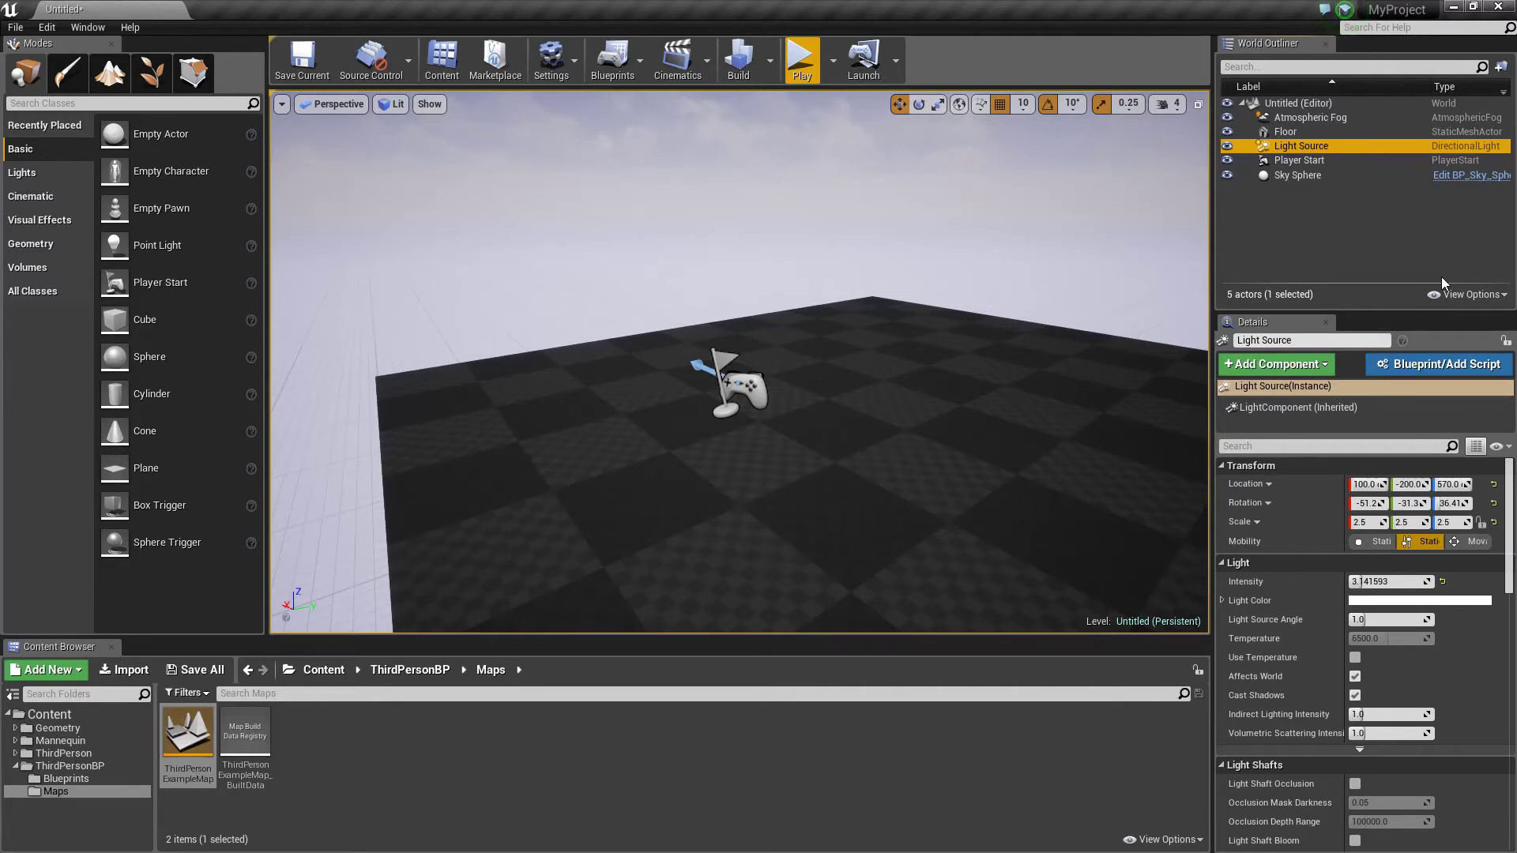
left_click(1296, 160)
left_click(1311, 177)
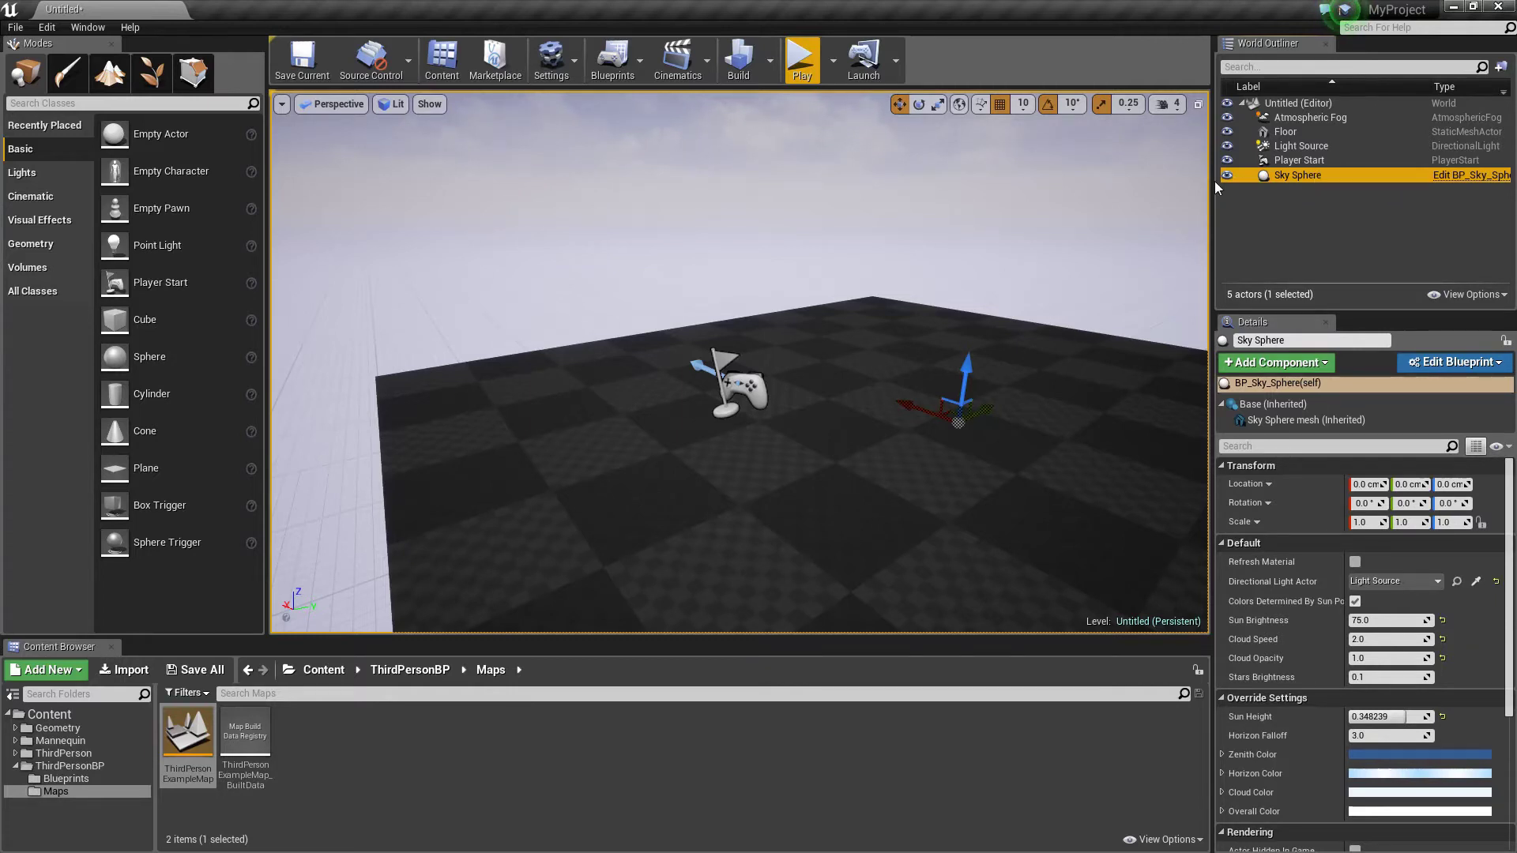
right_click_drag(860, 332, 901, 260)
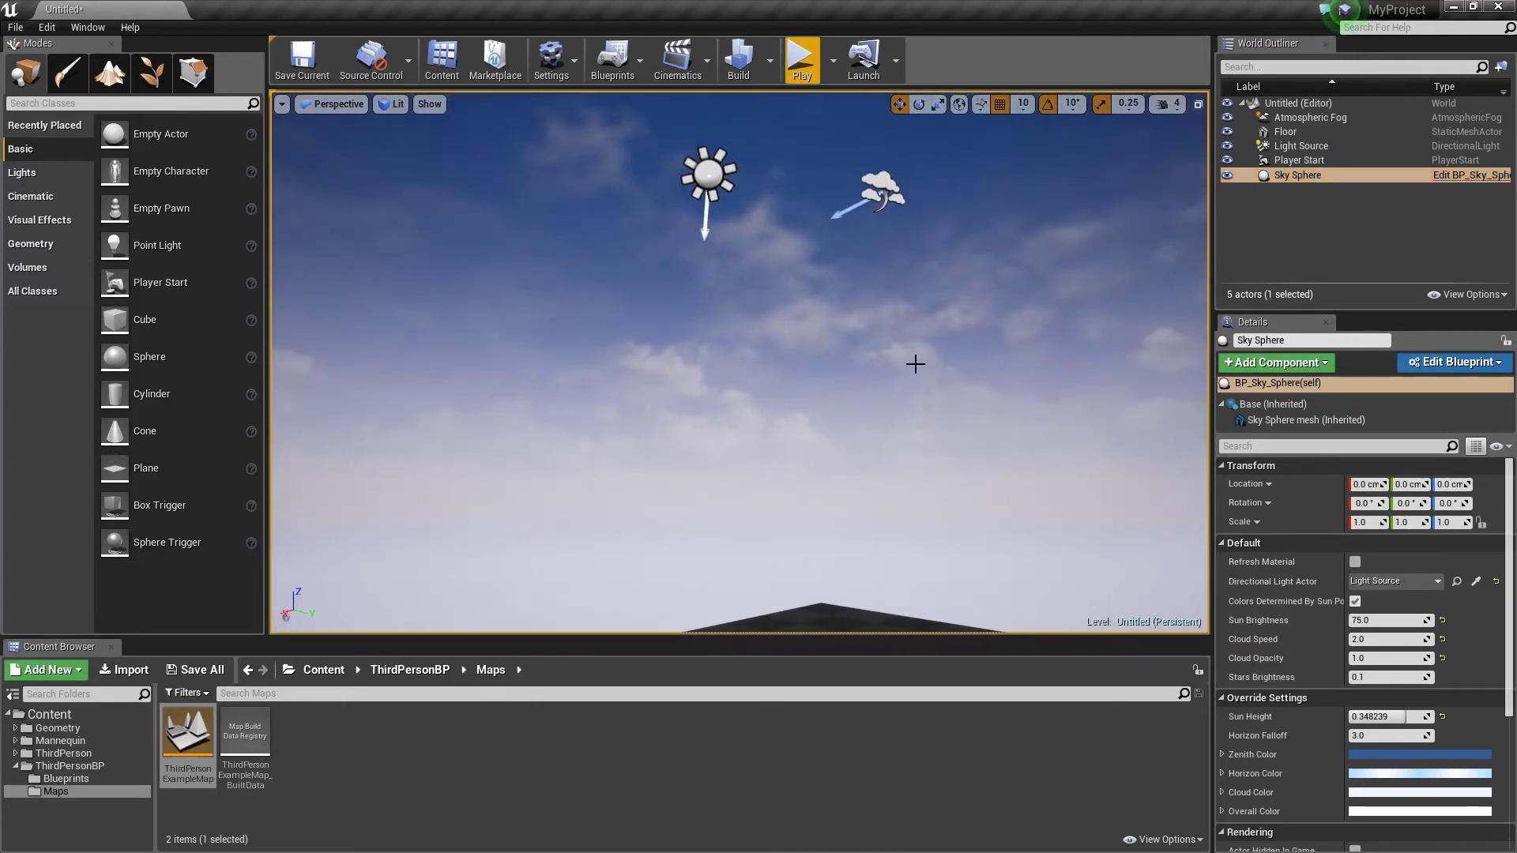
right_click_drag(815, 420, 790, 474)
mouse_move(1008, 212)
right_mouse_down()
mouse_move(1009, 182)
mouse_move(987, 198)
mouse_move(1008, 212)
right_mouse_up()
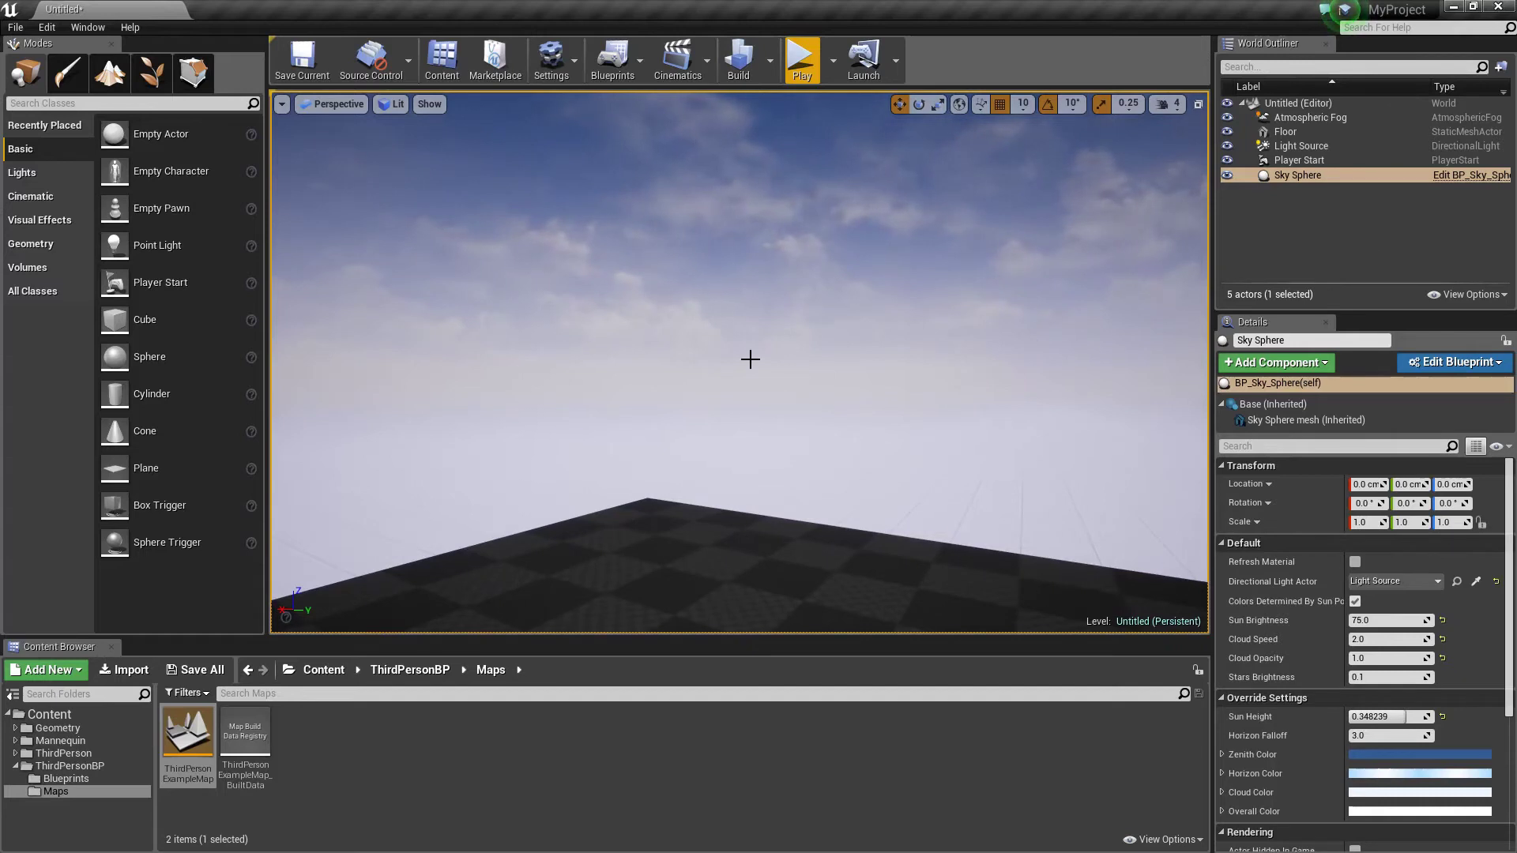
right_click_drag(1154, 279, 1133, 282)
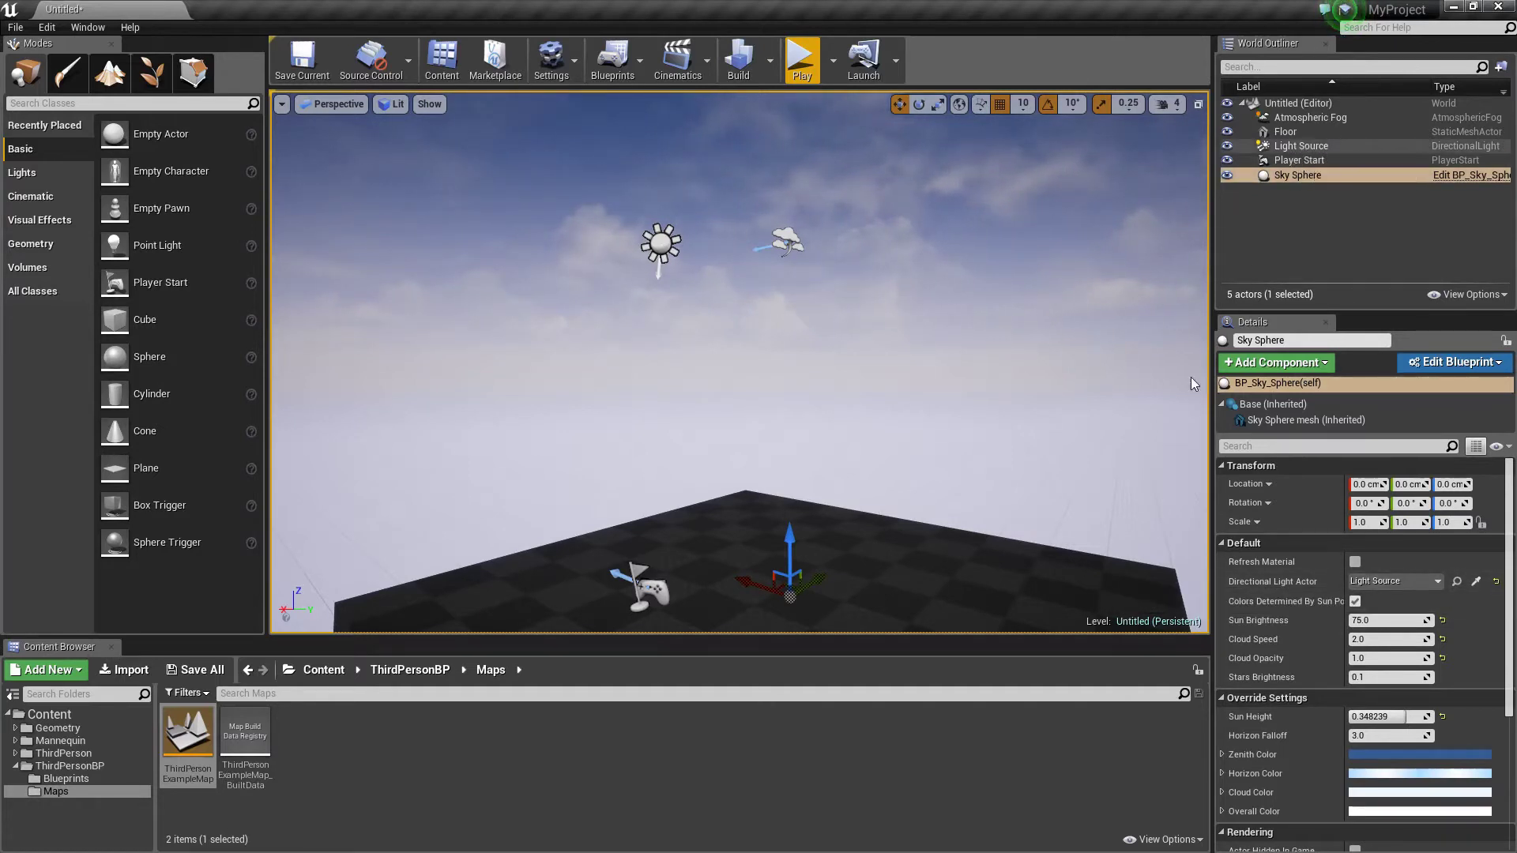
Step: Rotate the Light Source about its X axis and refresh the Sky Sphere material to match the new sun direction
left_click(662, 244)
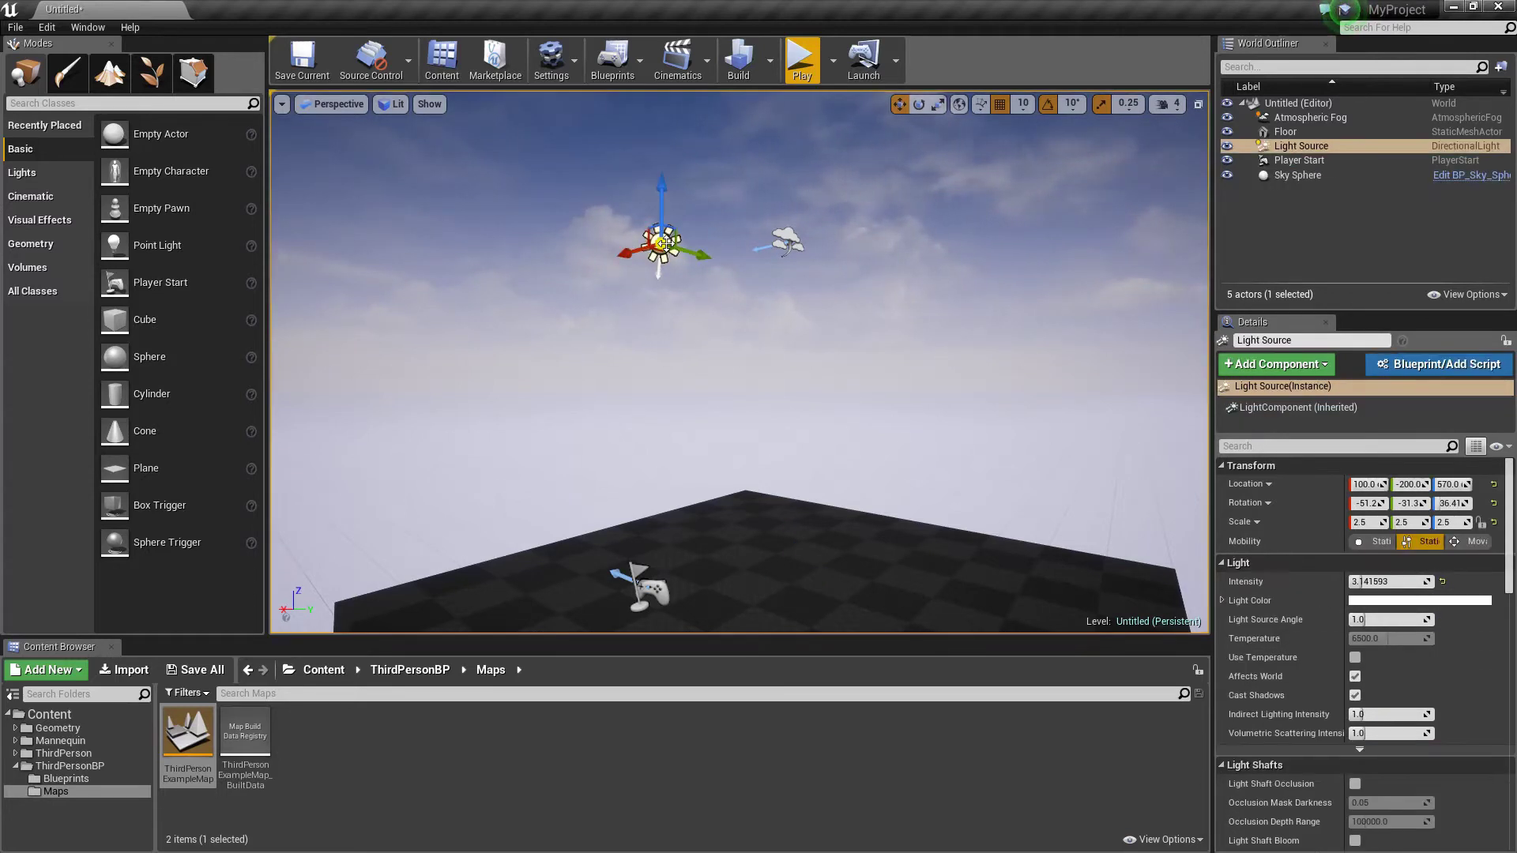
right_click_drag(666, 241, 644, 207)
key("e")
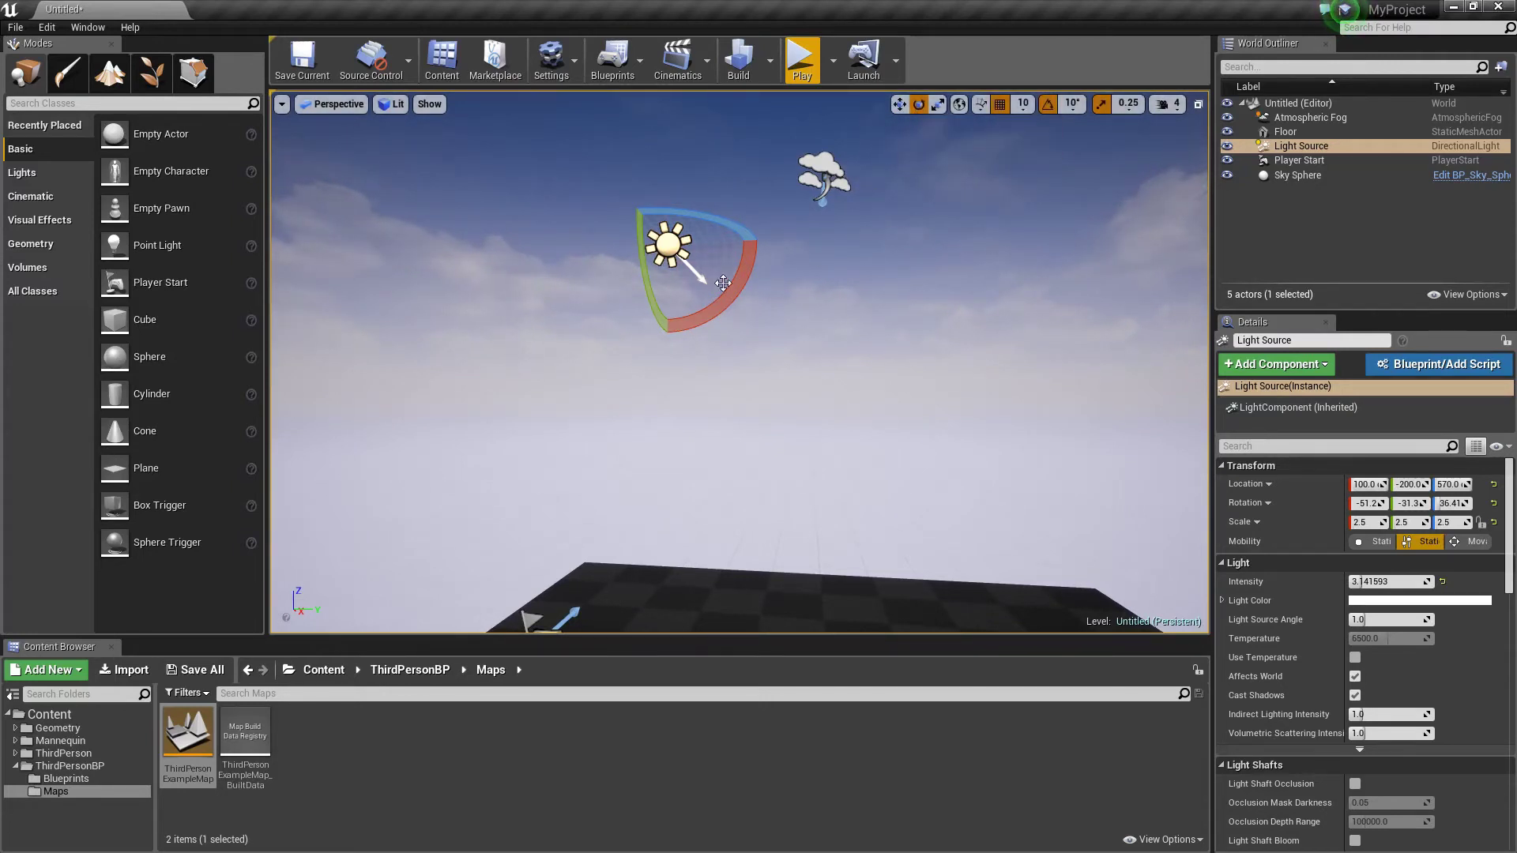
mouse_move(751, 260)
left_mouse_down()
mouse_move(759, 224)
mouse_move(742, 305)
mouse_move(737, 283)
left_mouse_up()
left_click(1315, 177)
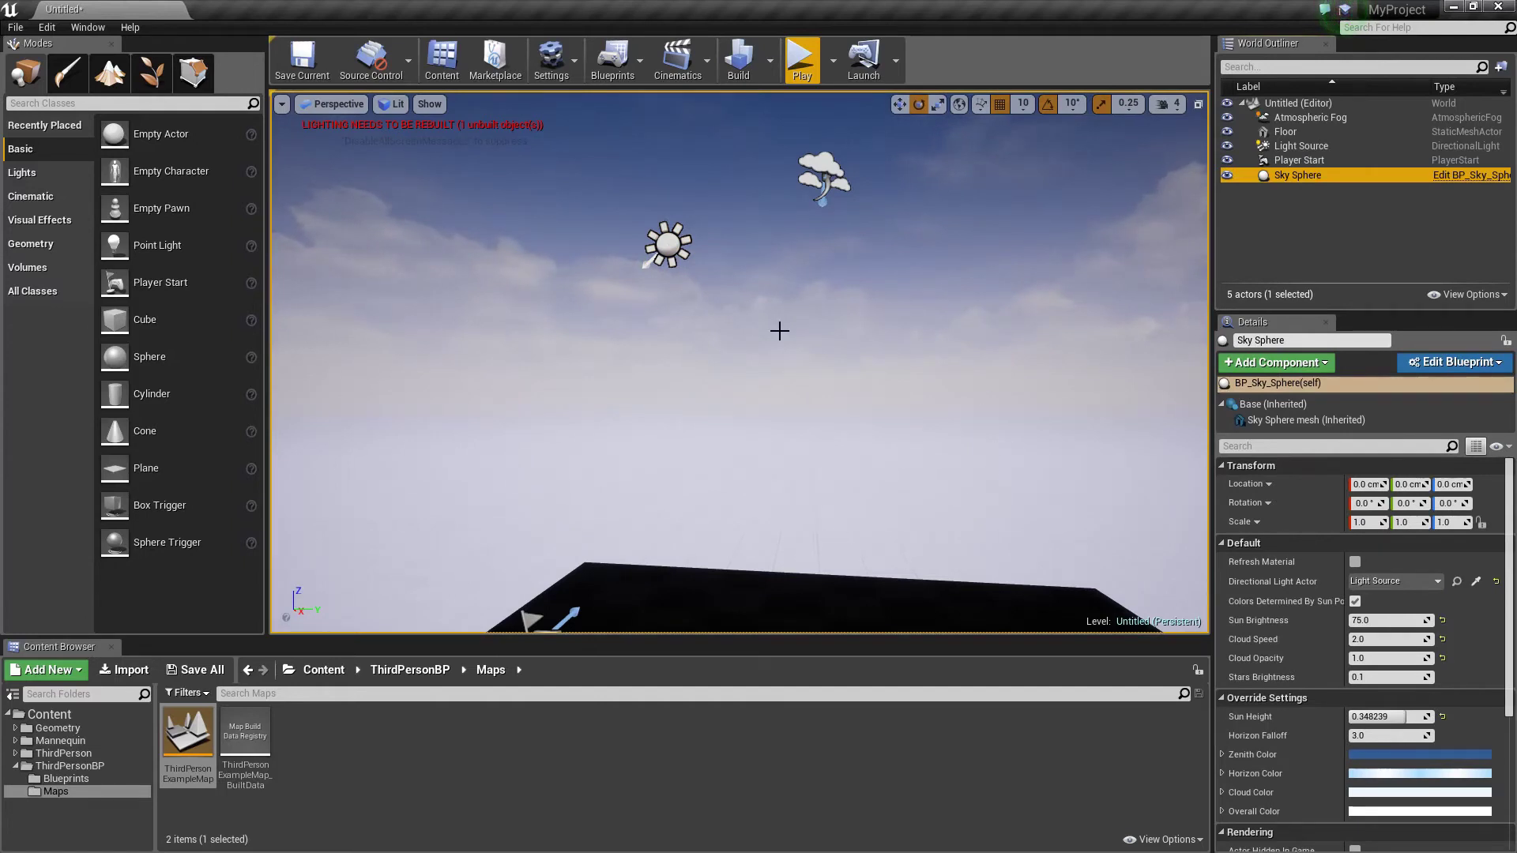
left_click(1355, 561)
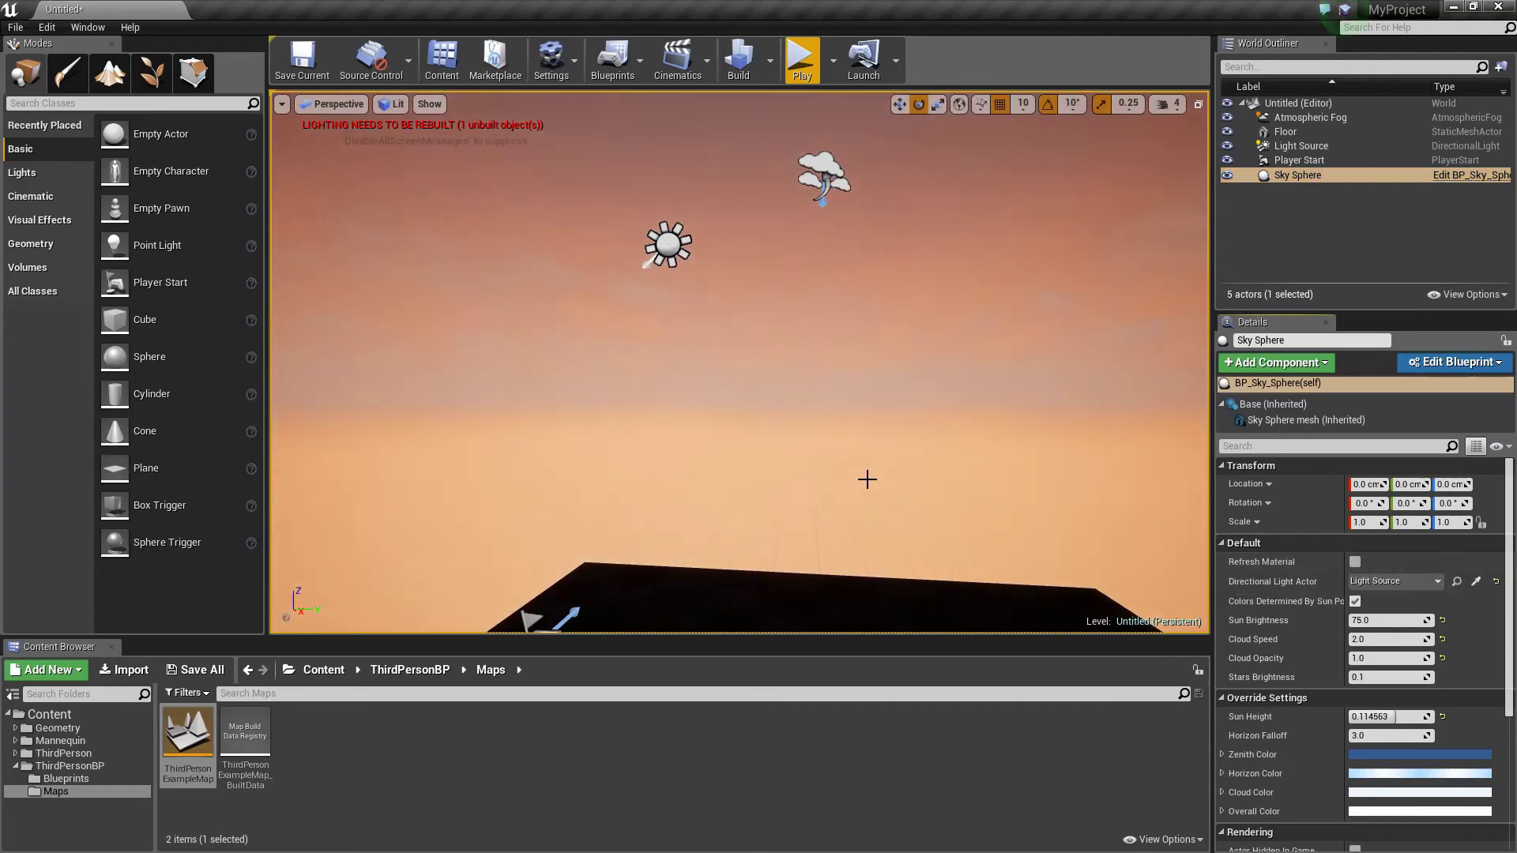
Step: Rotate the Light Source about its Y axis until it points upward, and refresh the Sky Sphere material again
mouse_move(867, 479)
right_mouse_down()
mouse_move(790, 332)
mouse_move(640, 450)
mouse_move(664, 427)
mouse_move(656, 450)
mouse_move(675, 482)
mouse_move(600, 466)
mouse_move(867, 478)
right_mouse_up()
left_click(703, 301)
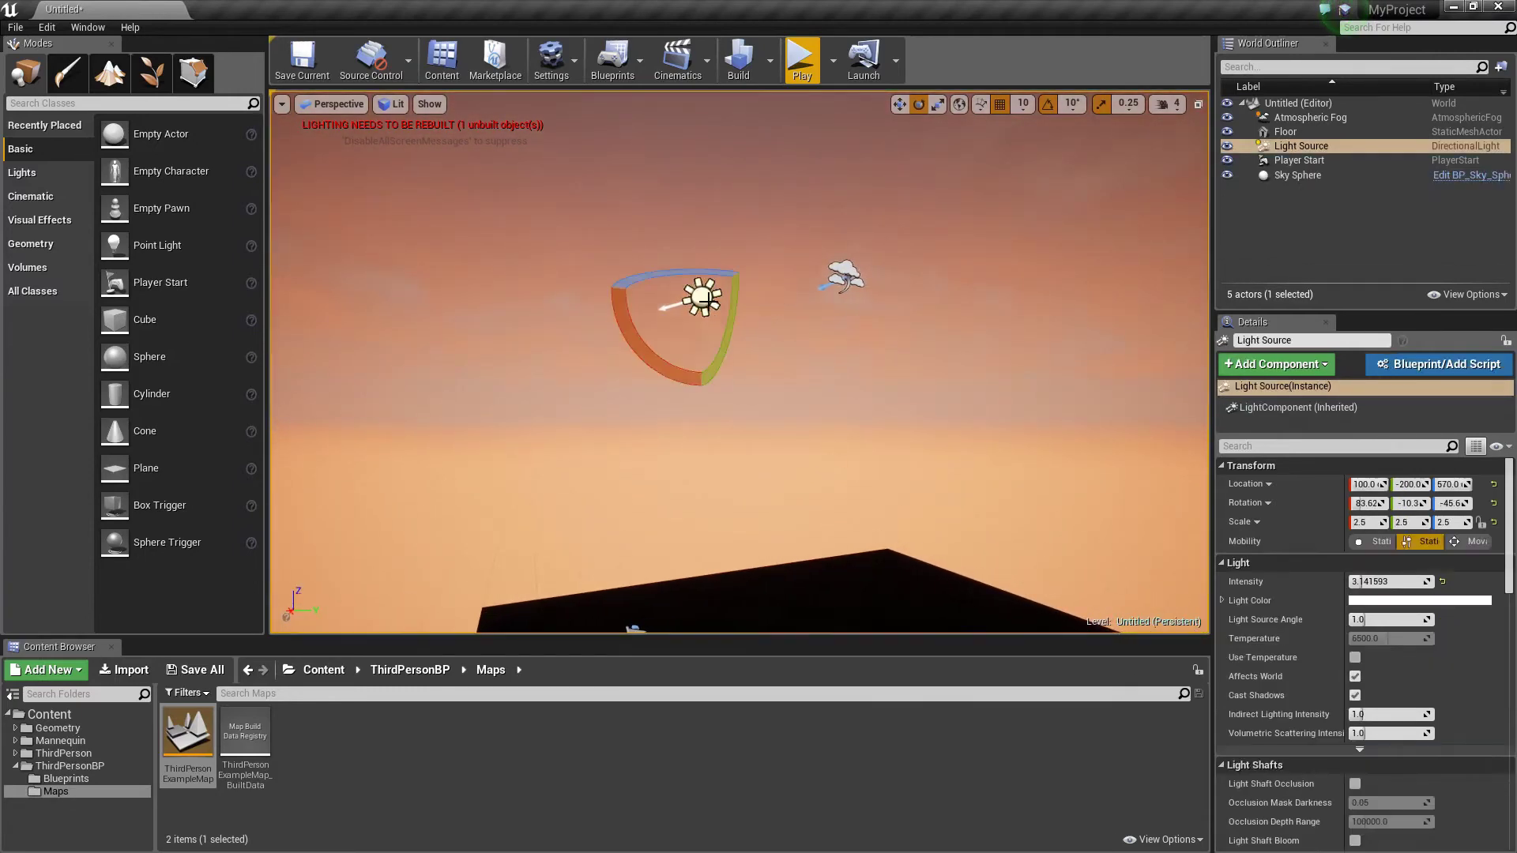
left_click_drag(735, 312, 711, 342)
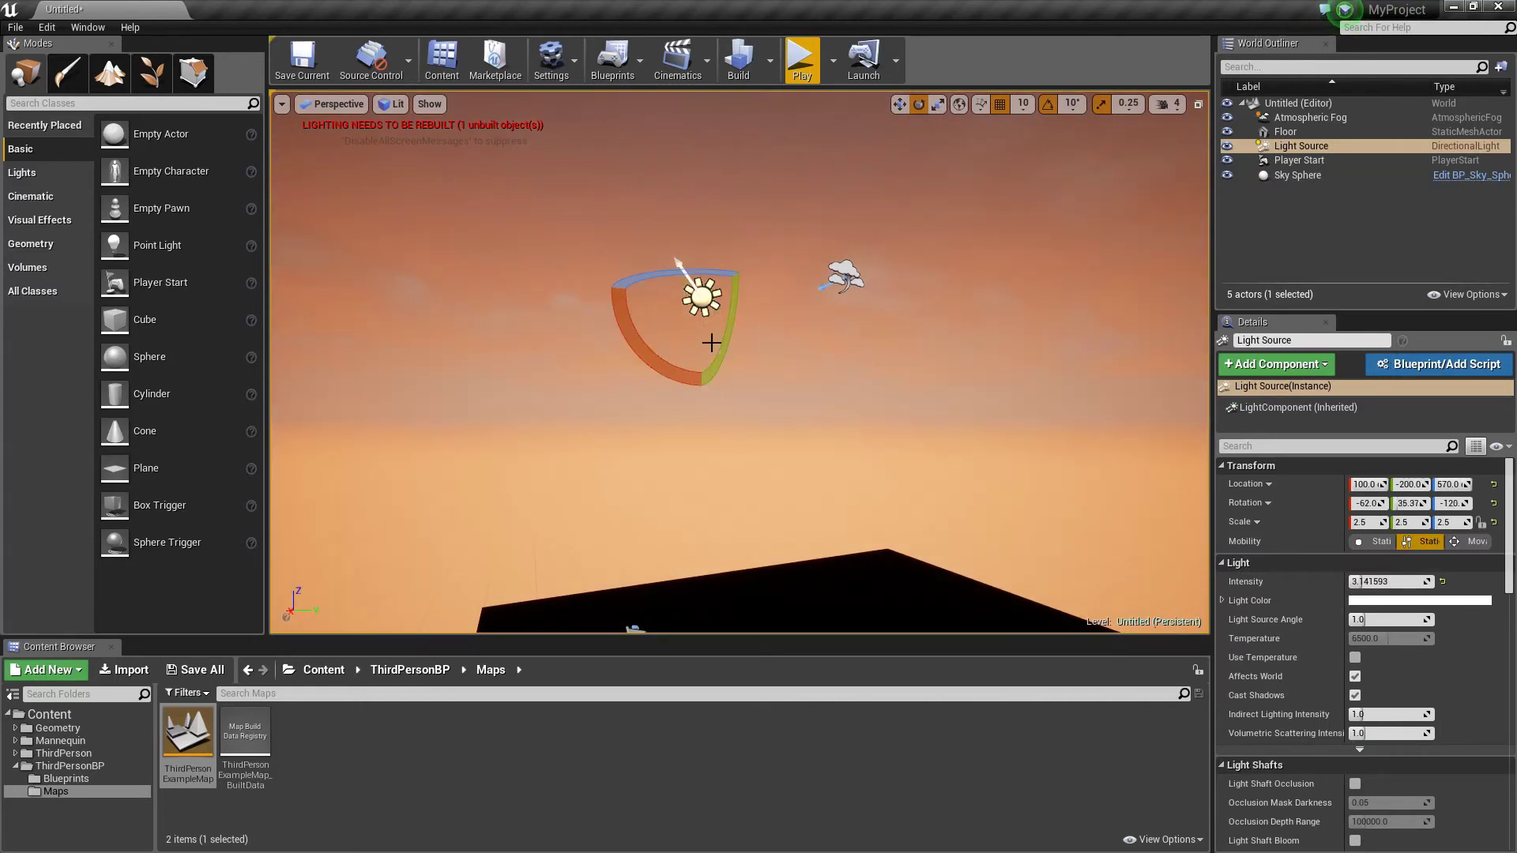
left_click(1298, 176)
left_click(1356, 563)
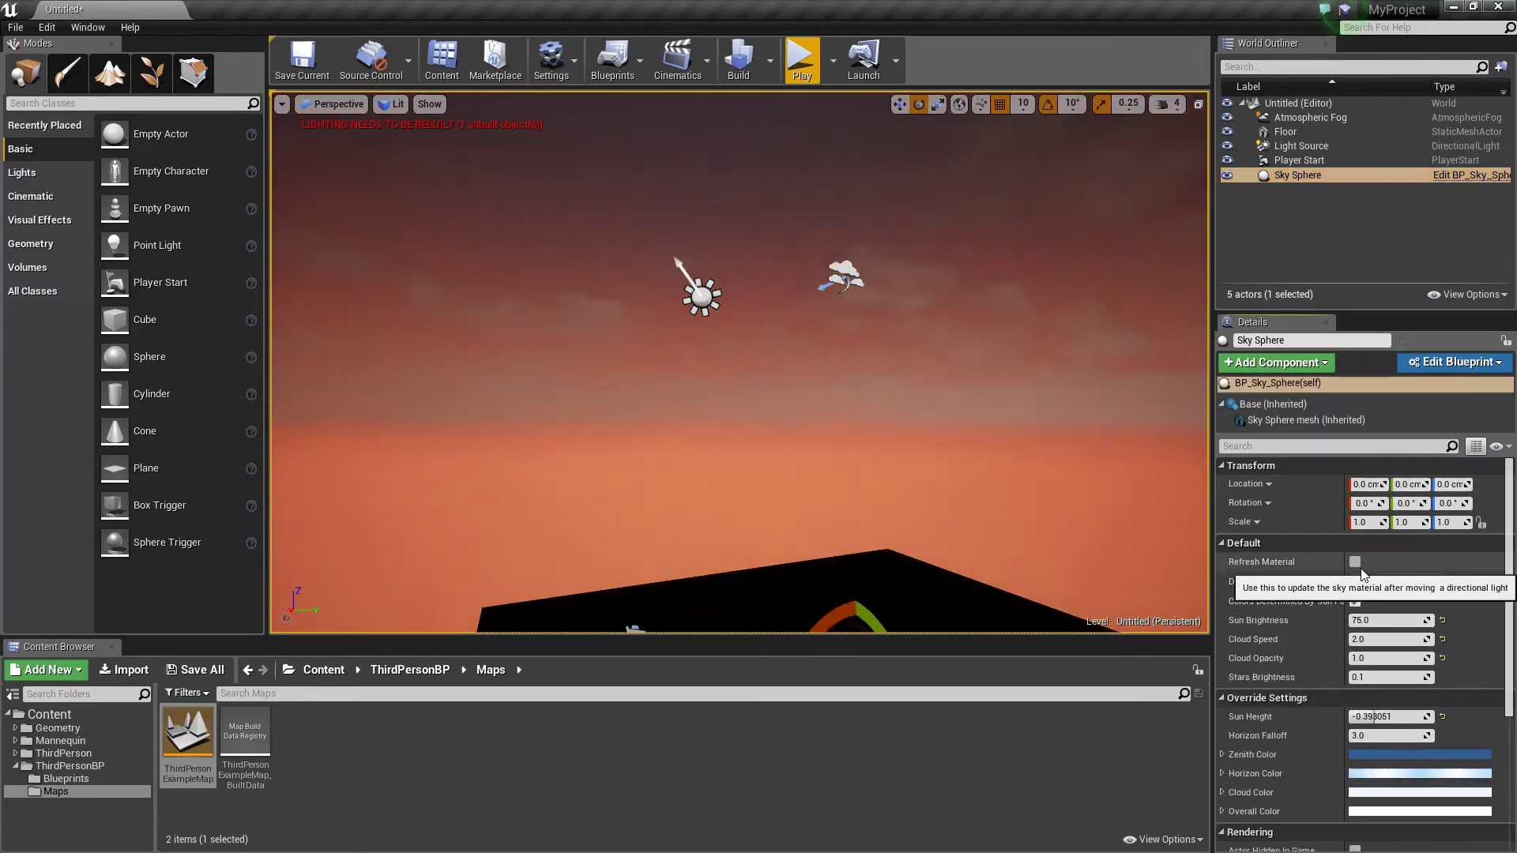
Step: Clear the Sky Sphere's Directional Light Actor and lower its Sun Height to about -0.87 to try a night sky
right_click_drag(859, 484, 948, 422)
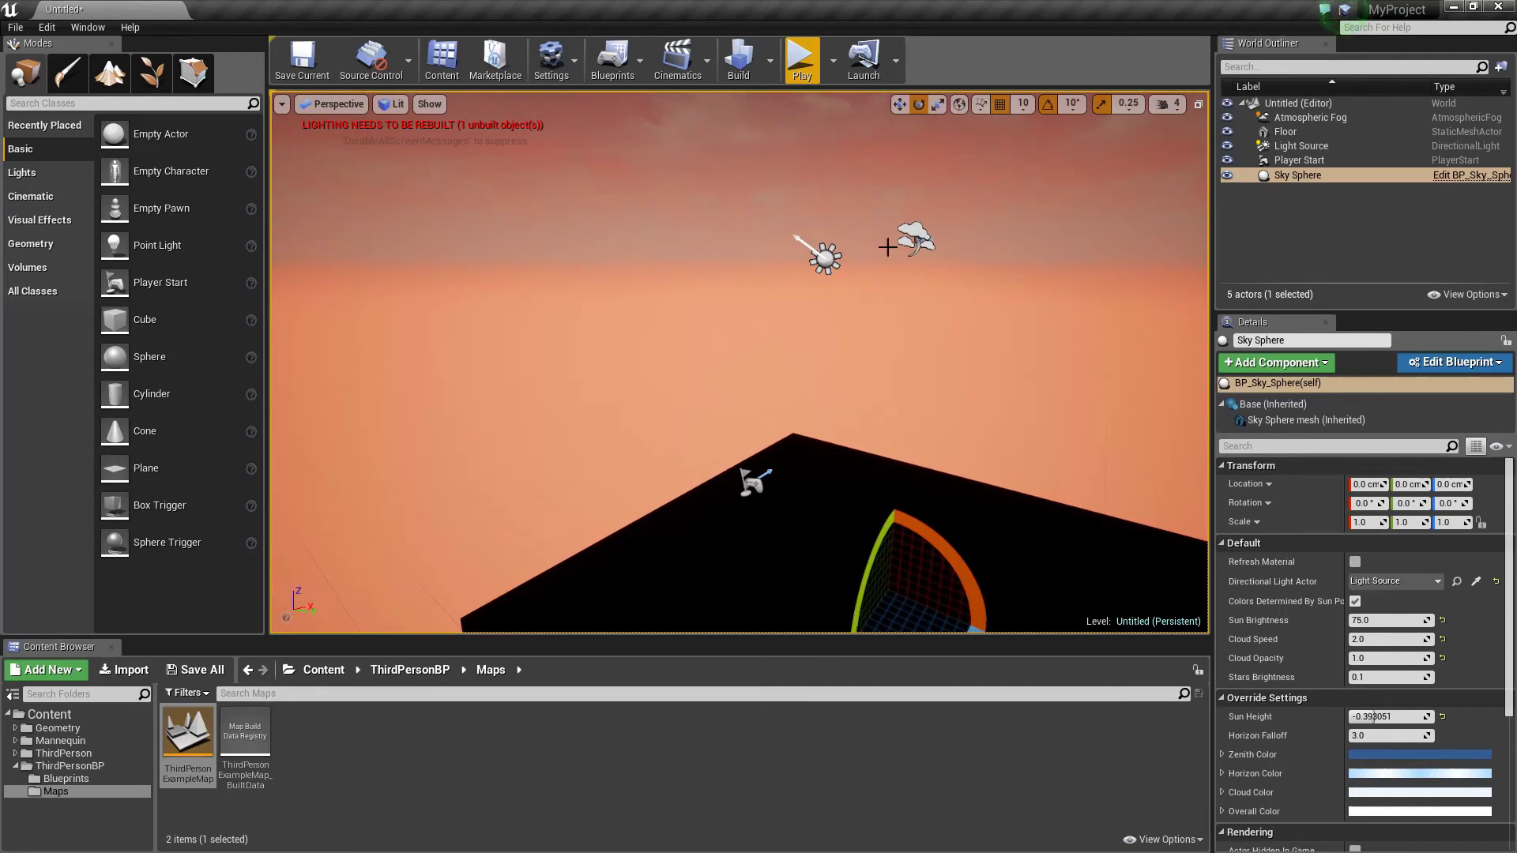
mouse_move(948, 423)
right_mouse_down()
mouse_move(968, 442)
mouse_move(971, 419)
mouse_move(948, 407)
right_mouse_up()
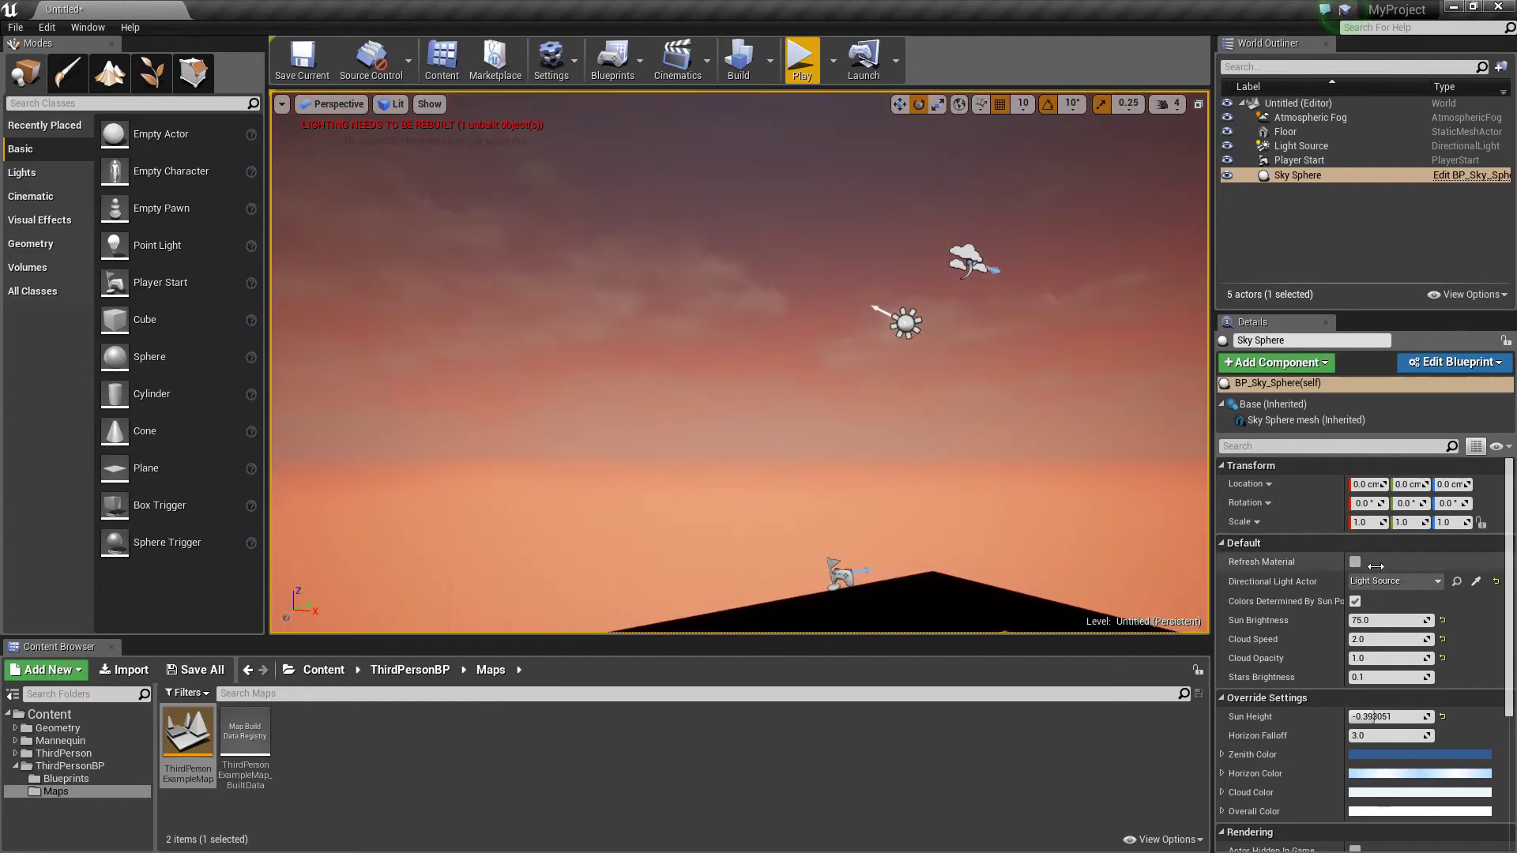
scroll(1510, 518, "down", 3)
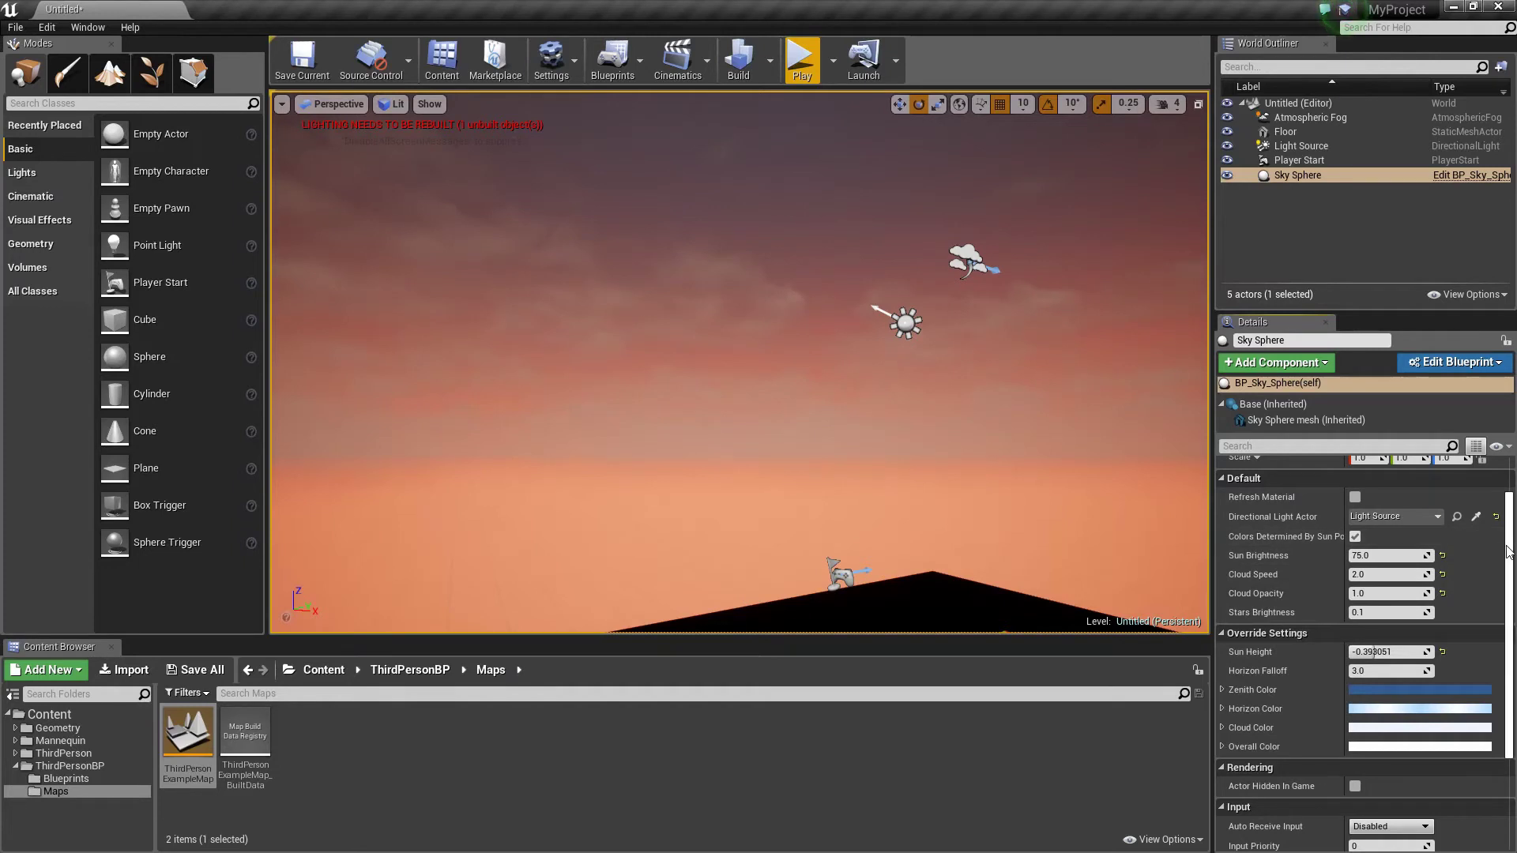
left_click_drag(1509, 551, 1513, 647)
scroll(1513, 646, "up", 3)
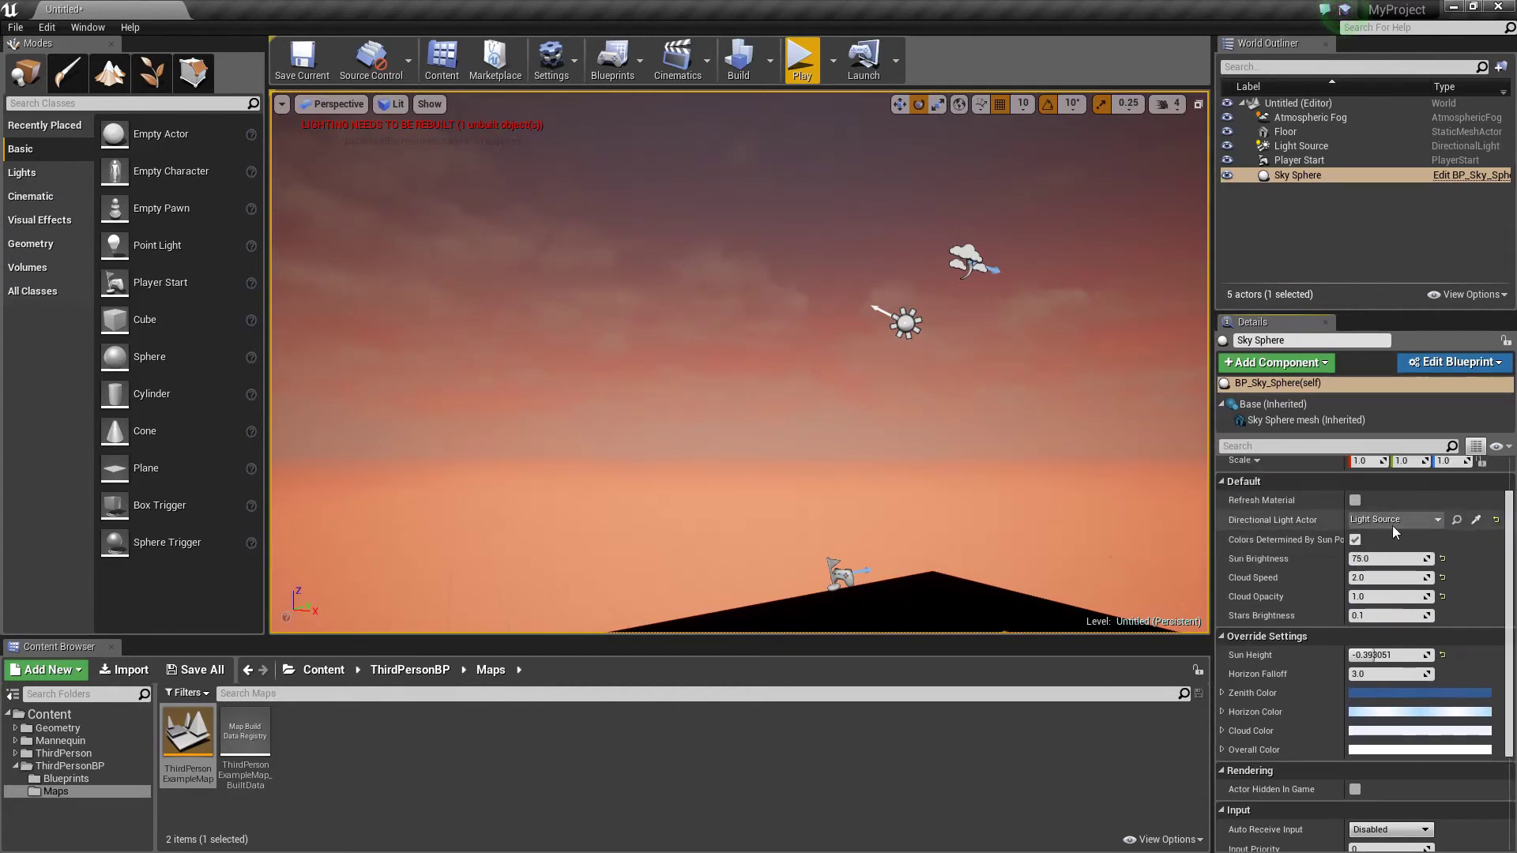
left_click(1437, 520)
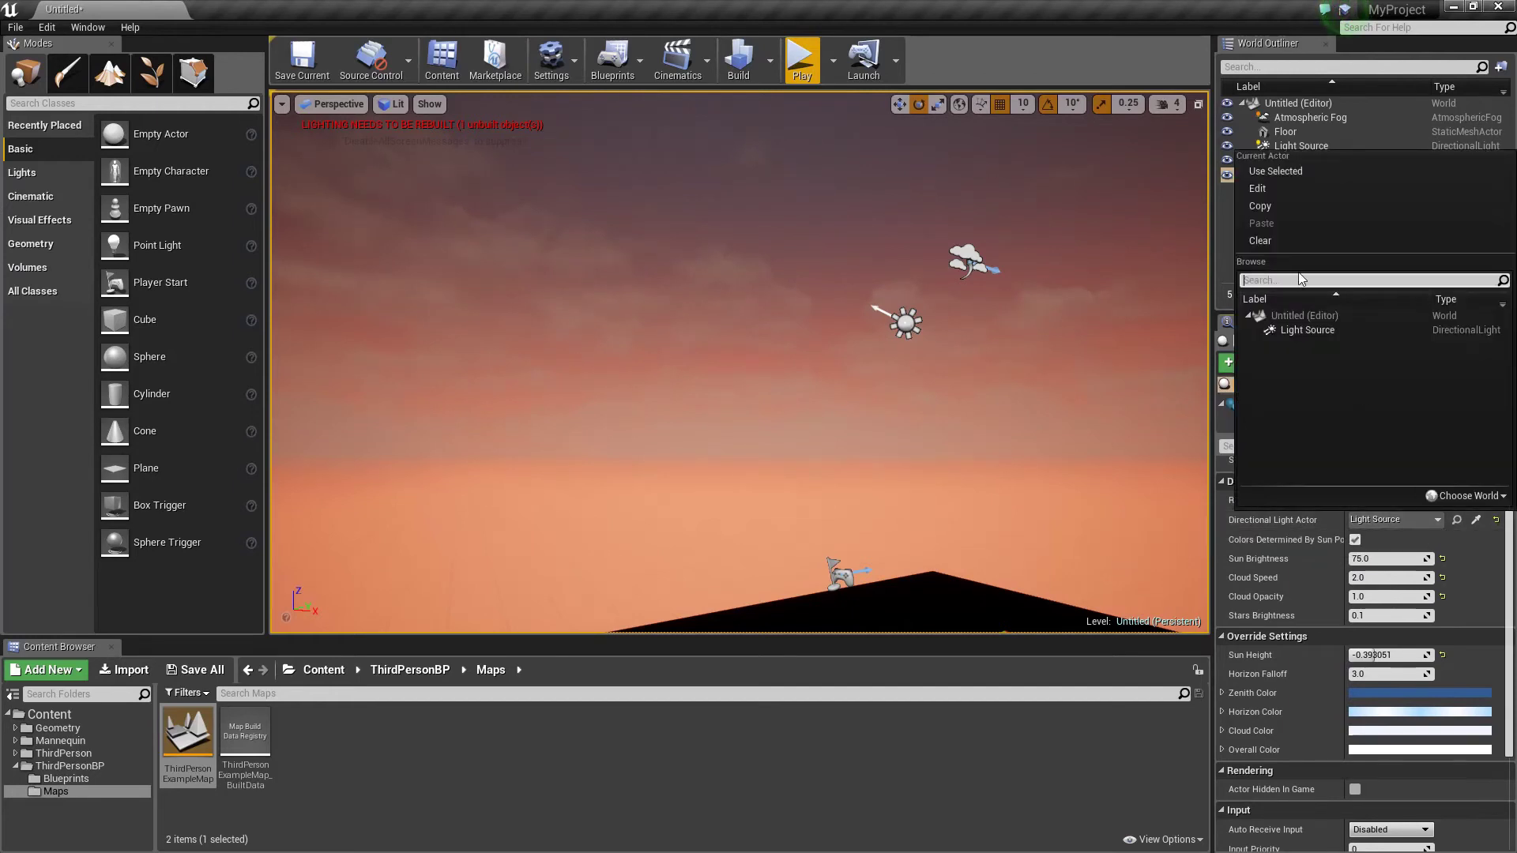
left_click(1279, 242)
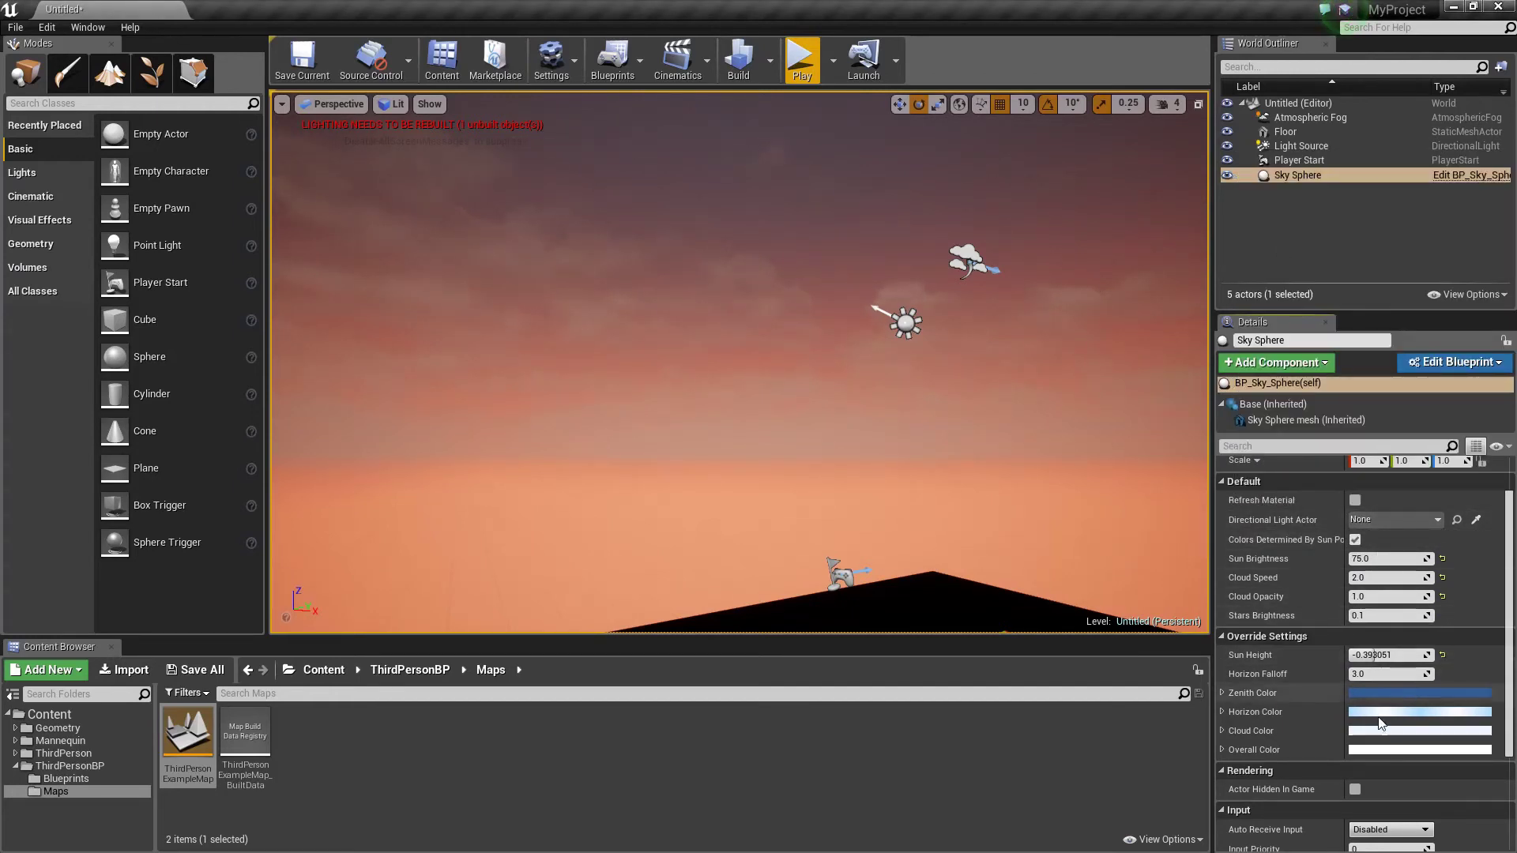
left_click_drag(1420, 655, 1351, 655)
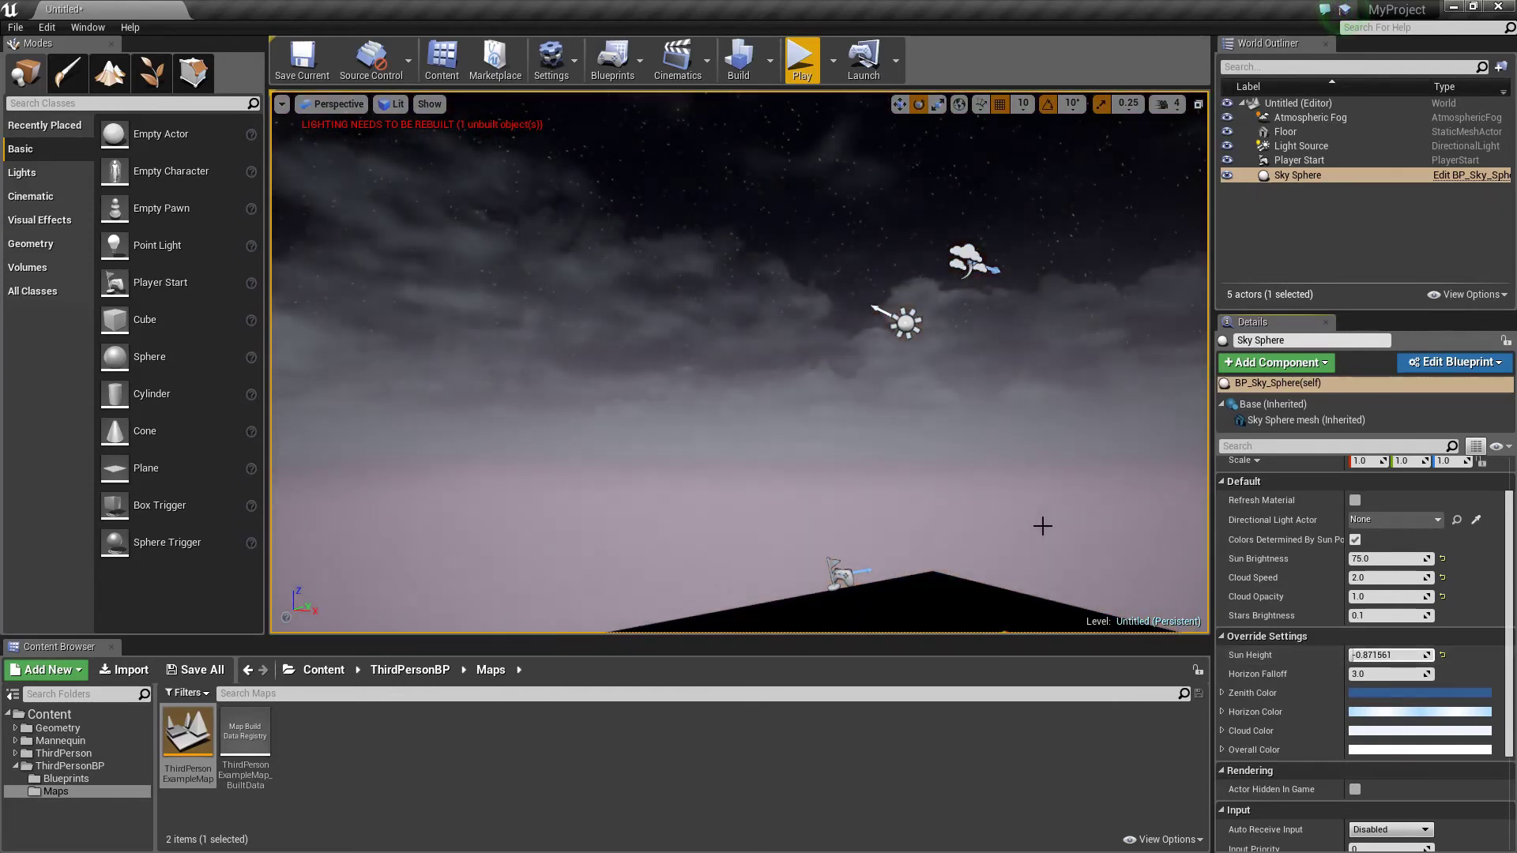
right_click_drag(758, 529, 762, 578)
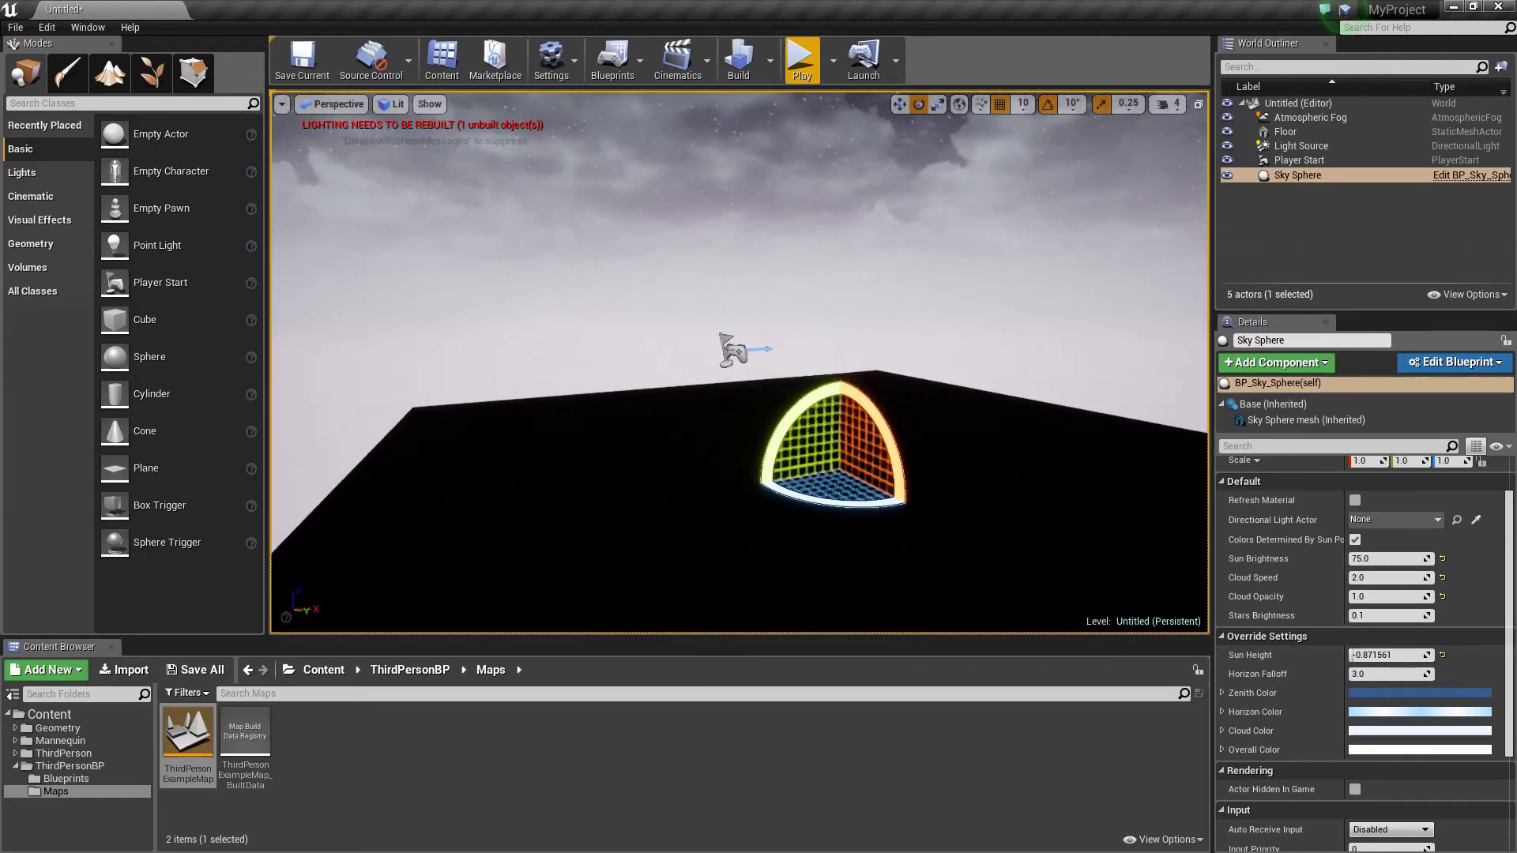
right_click_drag(985, 230, 986, 230)
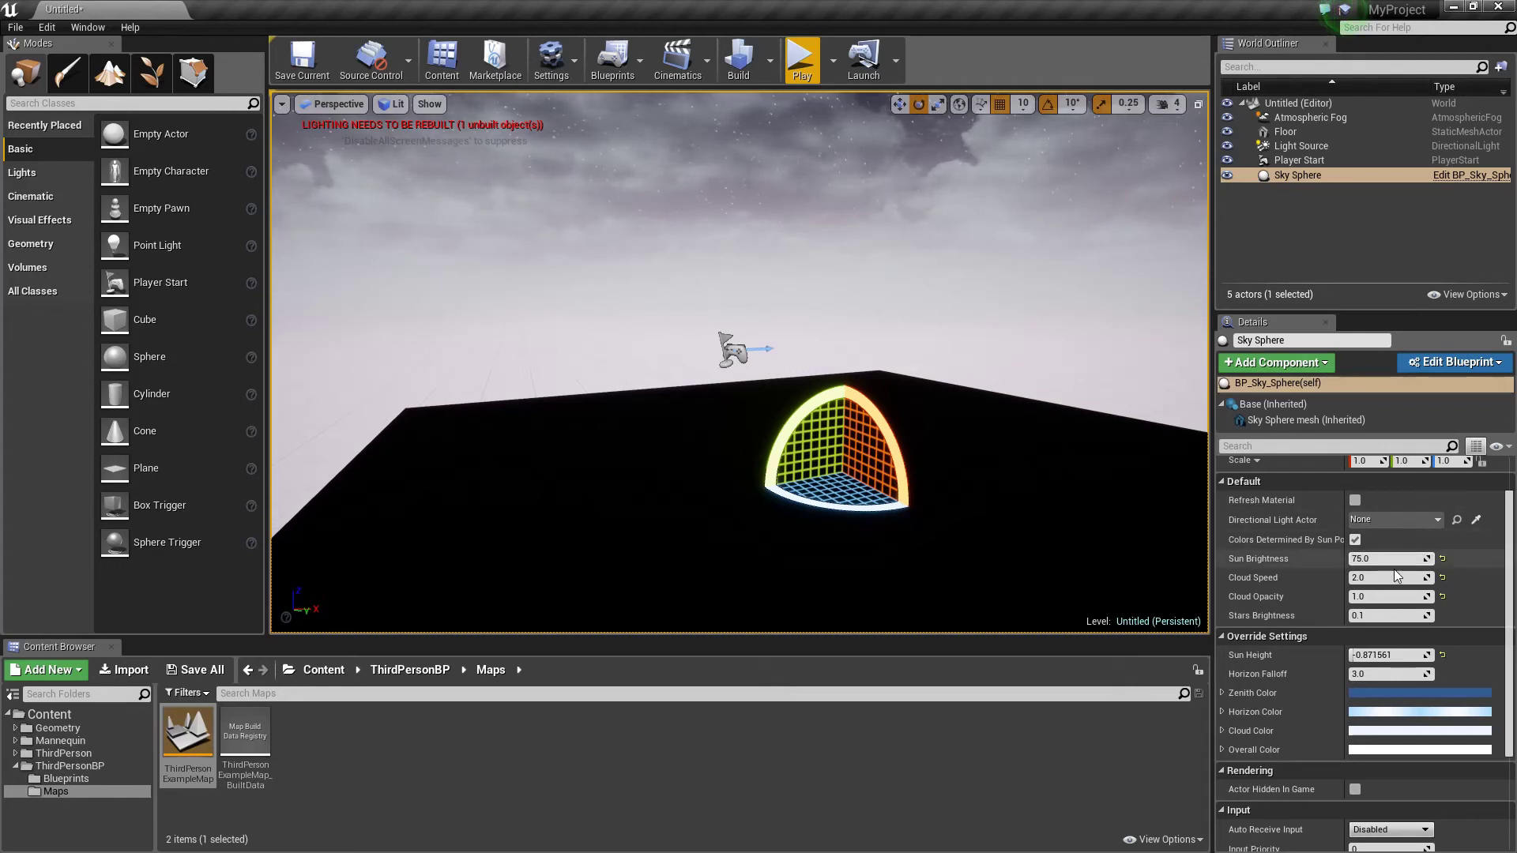
Step: Assign Light Source as the Sky Sphere's Directional Light Actor again and deselect the Sky Sphere
scroll(1414, 561, "up", 1)
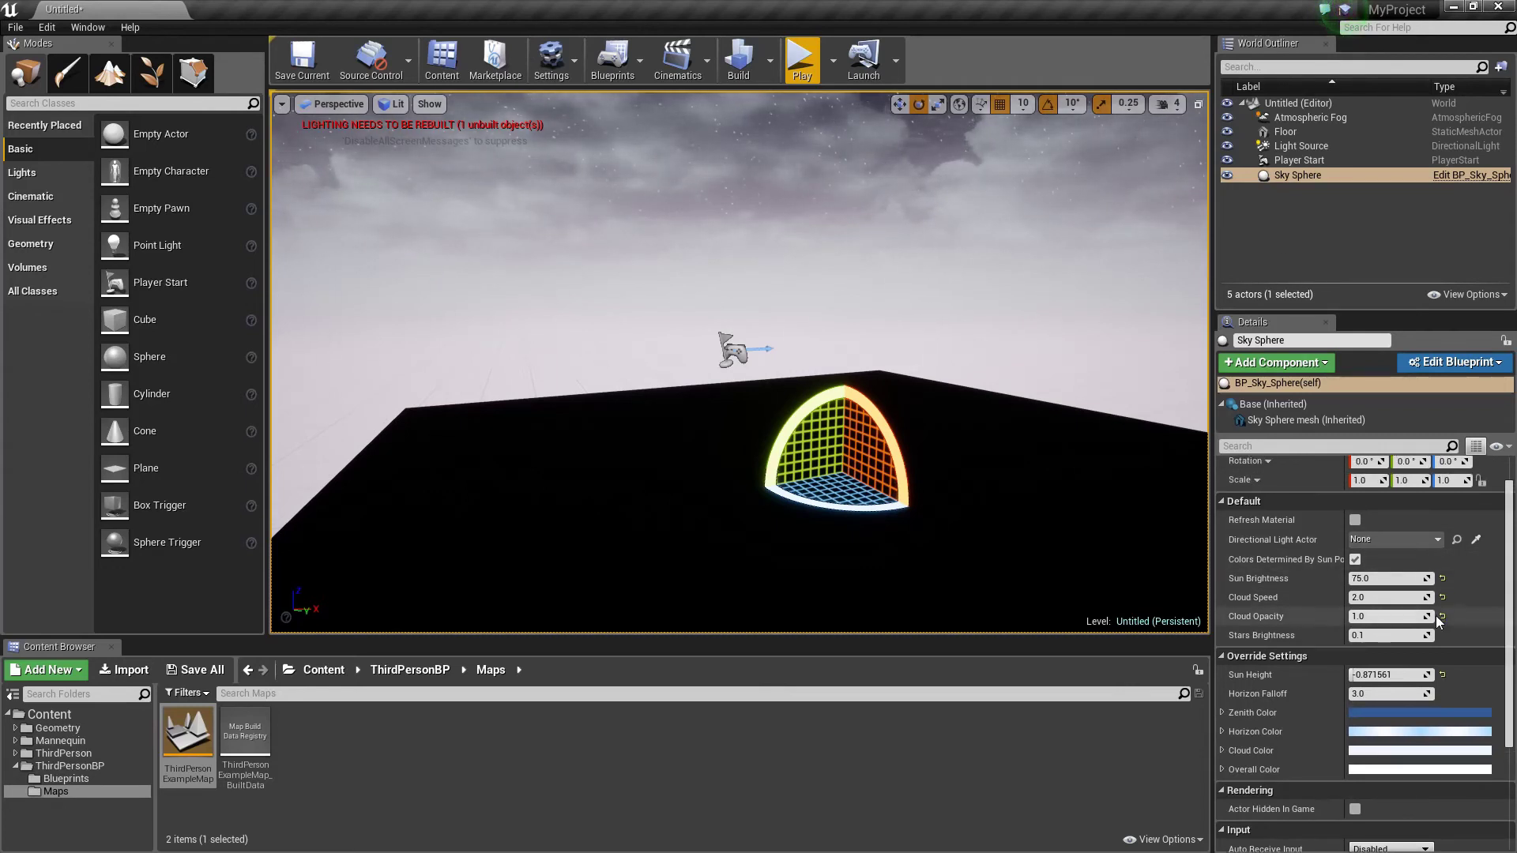
scroll(1436, 617, "up", 2)
left_click(1436, 581)
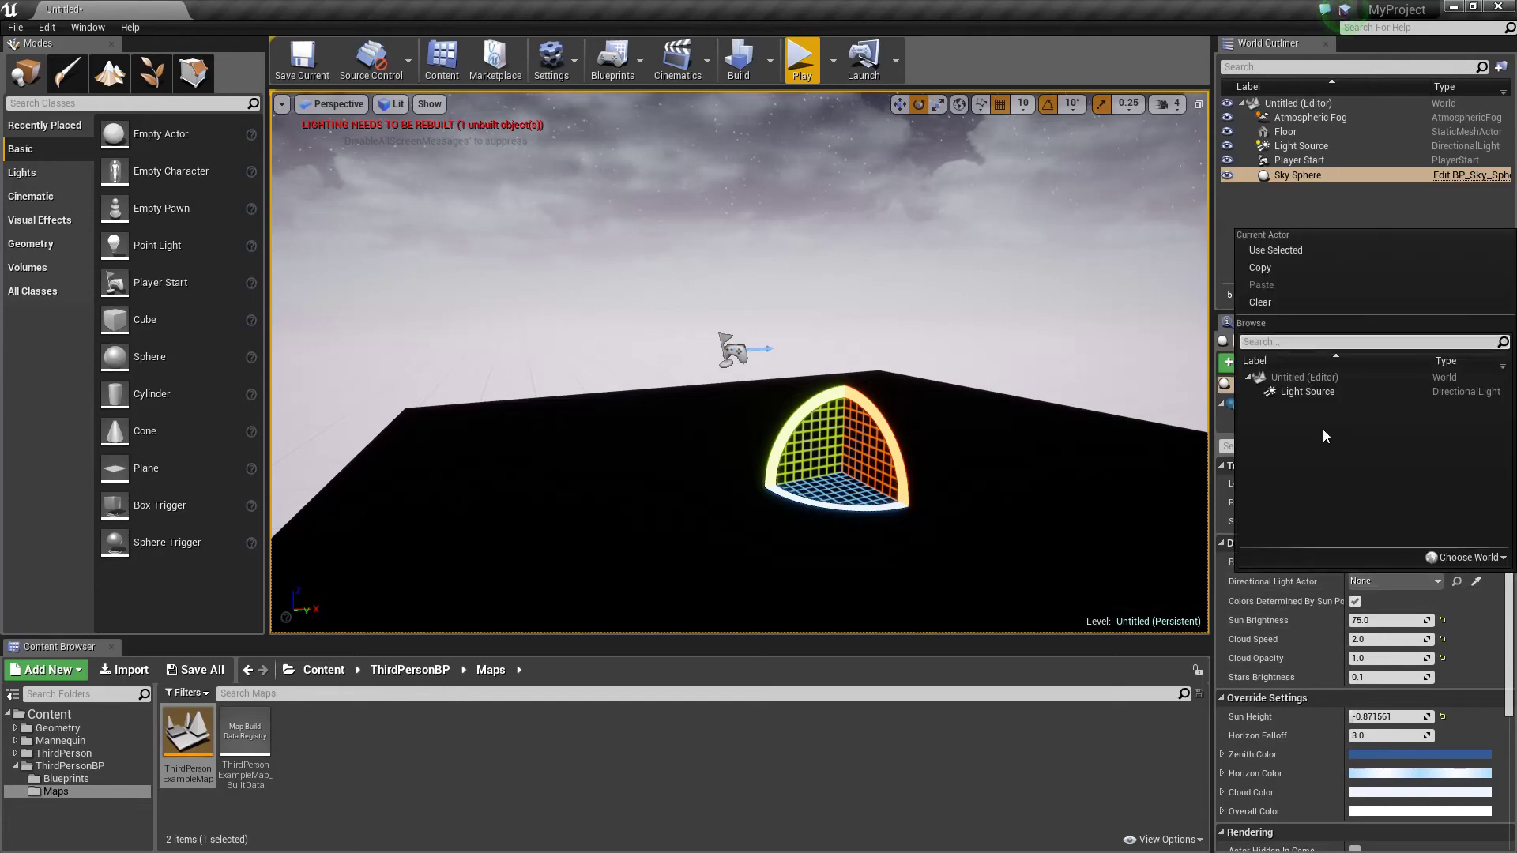
left_click(1321, 393)
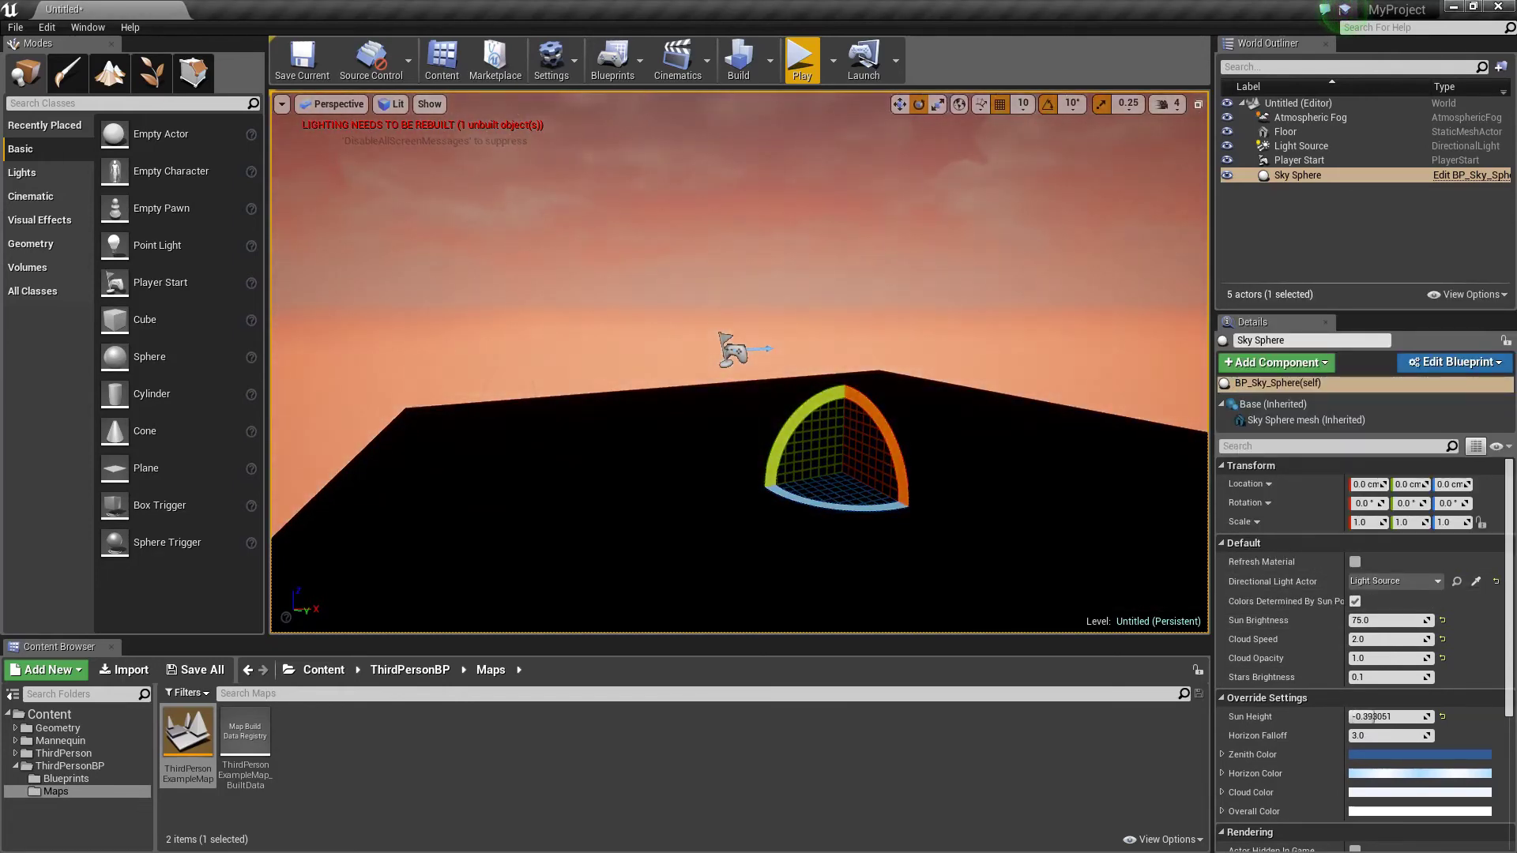
right_click_drag(843, 232, 833, 209)
left_click(1303, 271)
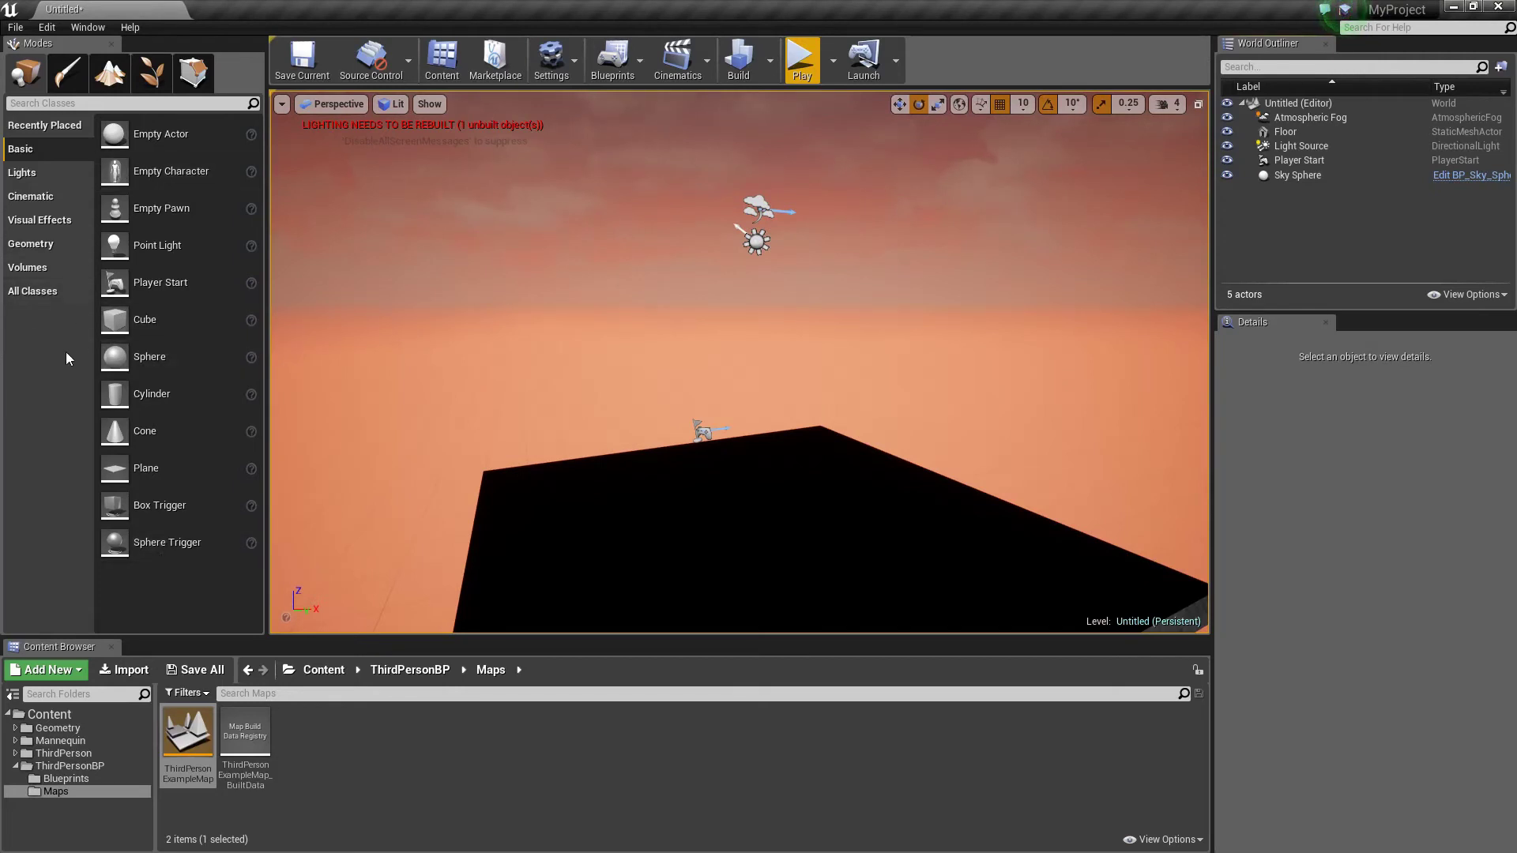
Step: Place a Post Process Volume above the floor at location -170, 50, 420
left_click(32, 267)
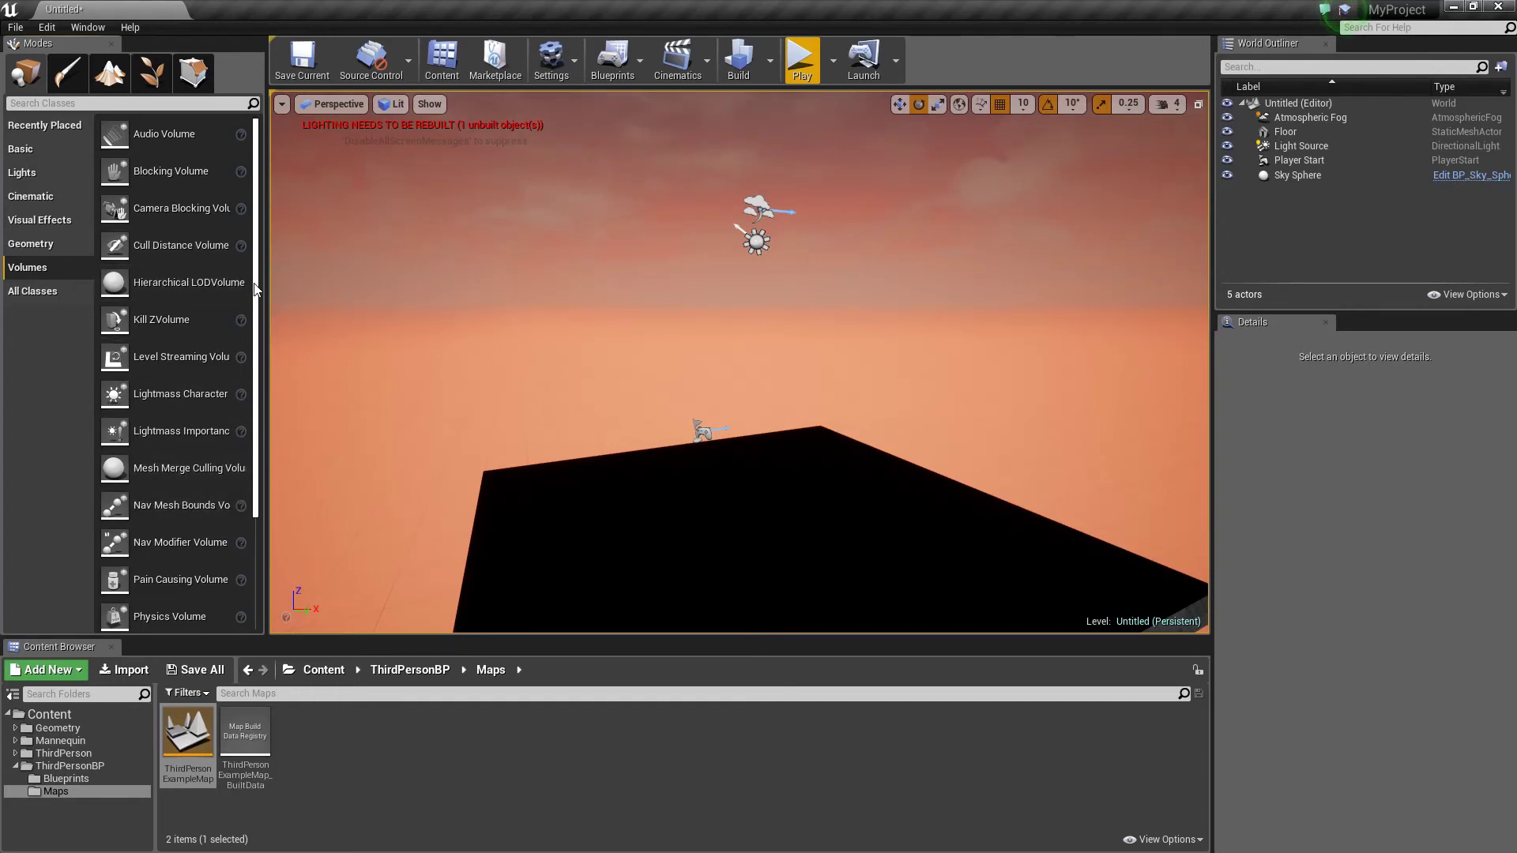
scroll(253, 431, "down", 4)
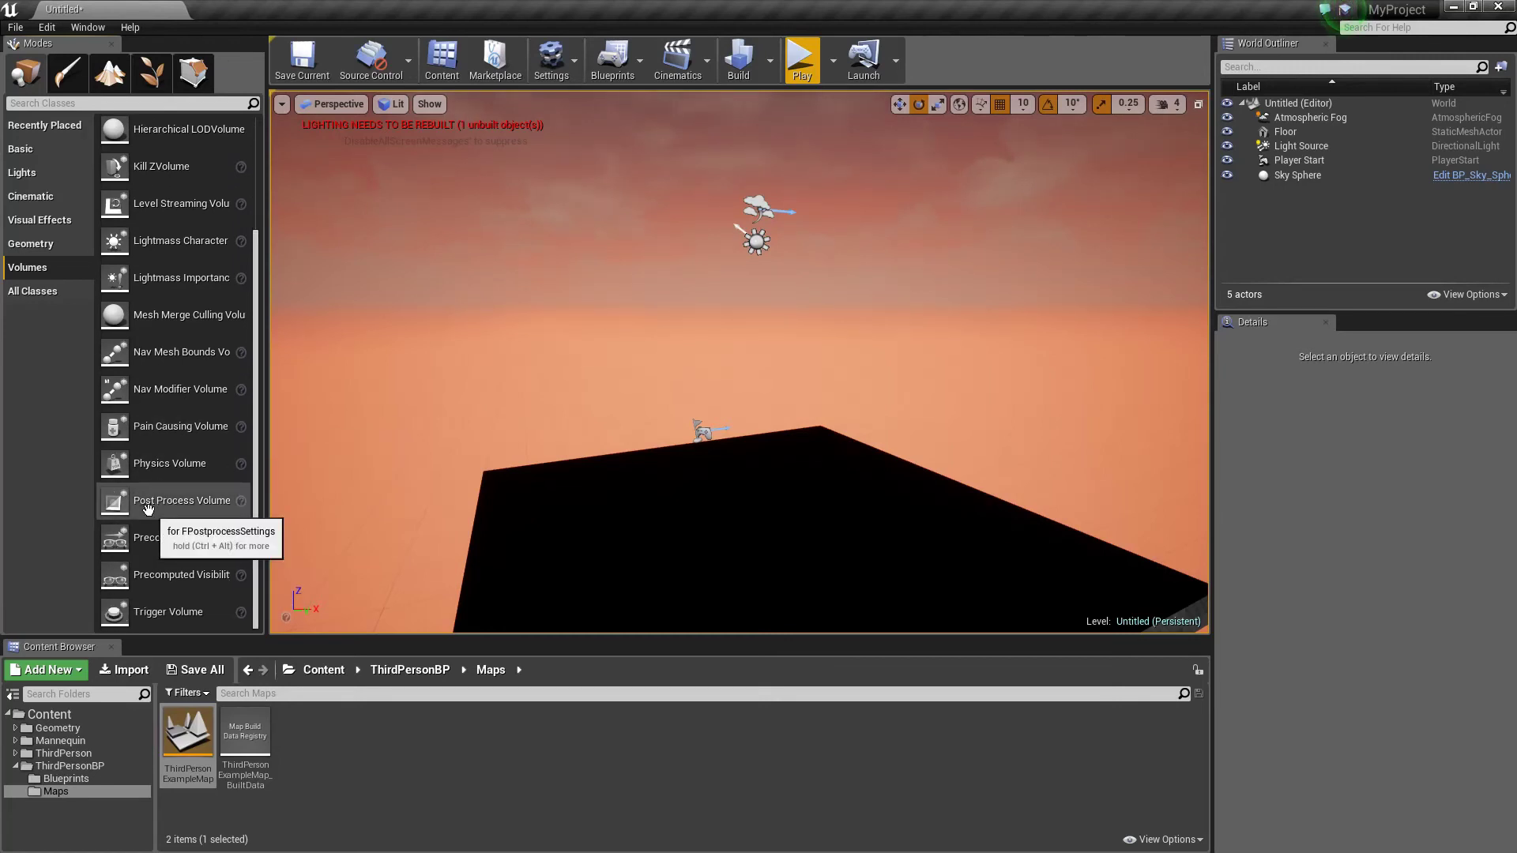
left_click_drag(147, 510, 680, 375)
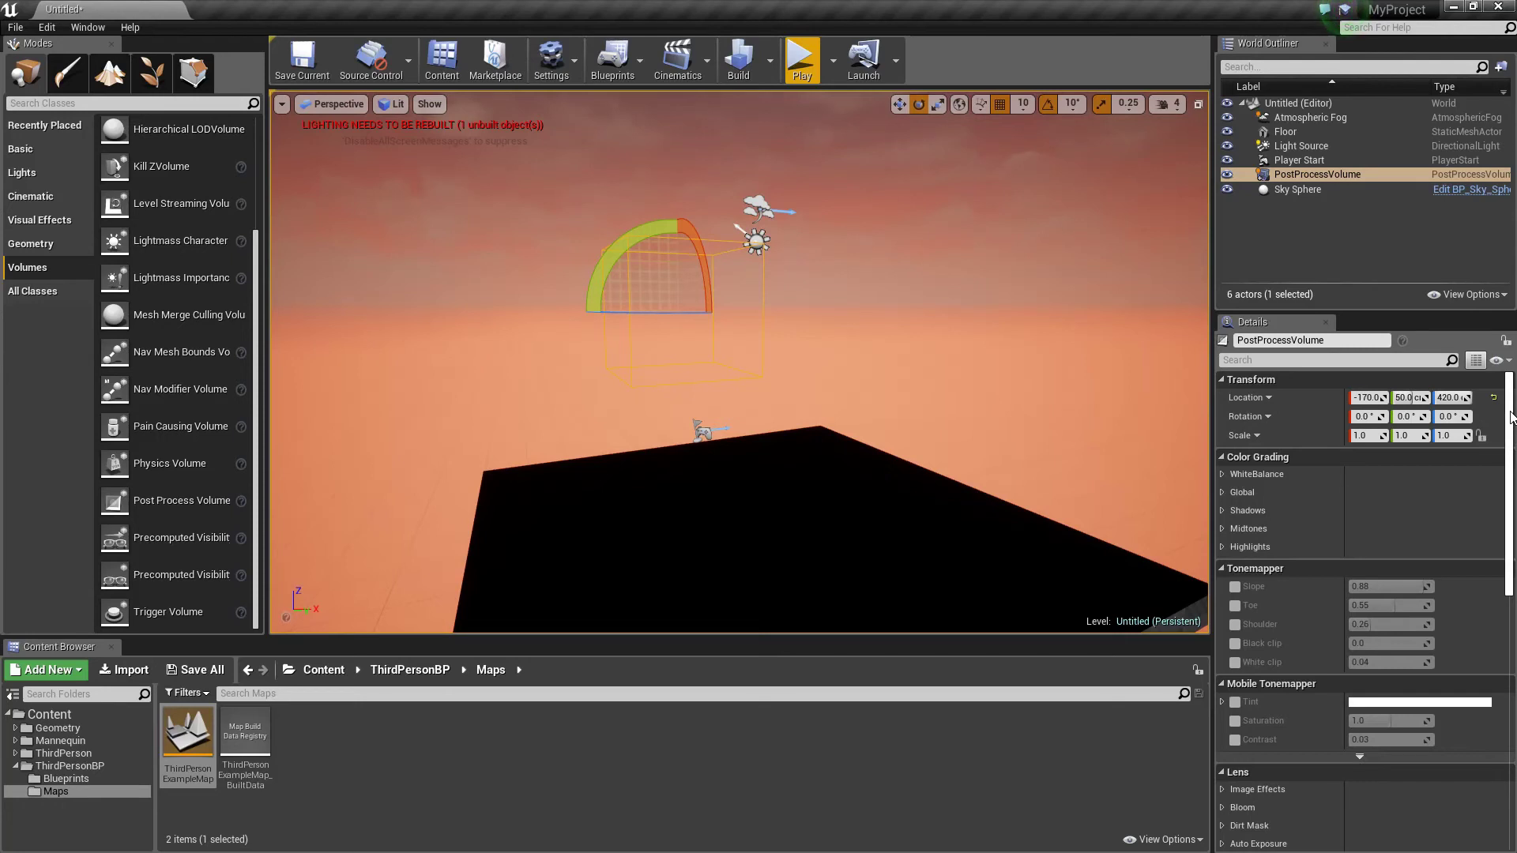
Step: Enable Unbound for the Post Process Volume so that it affects the whole world
left_click_drag(1510, 416, 1510, 506)
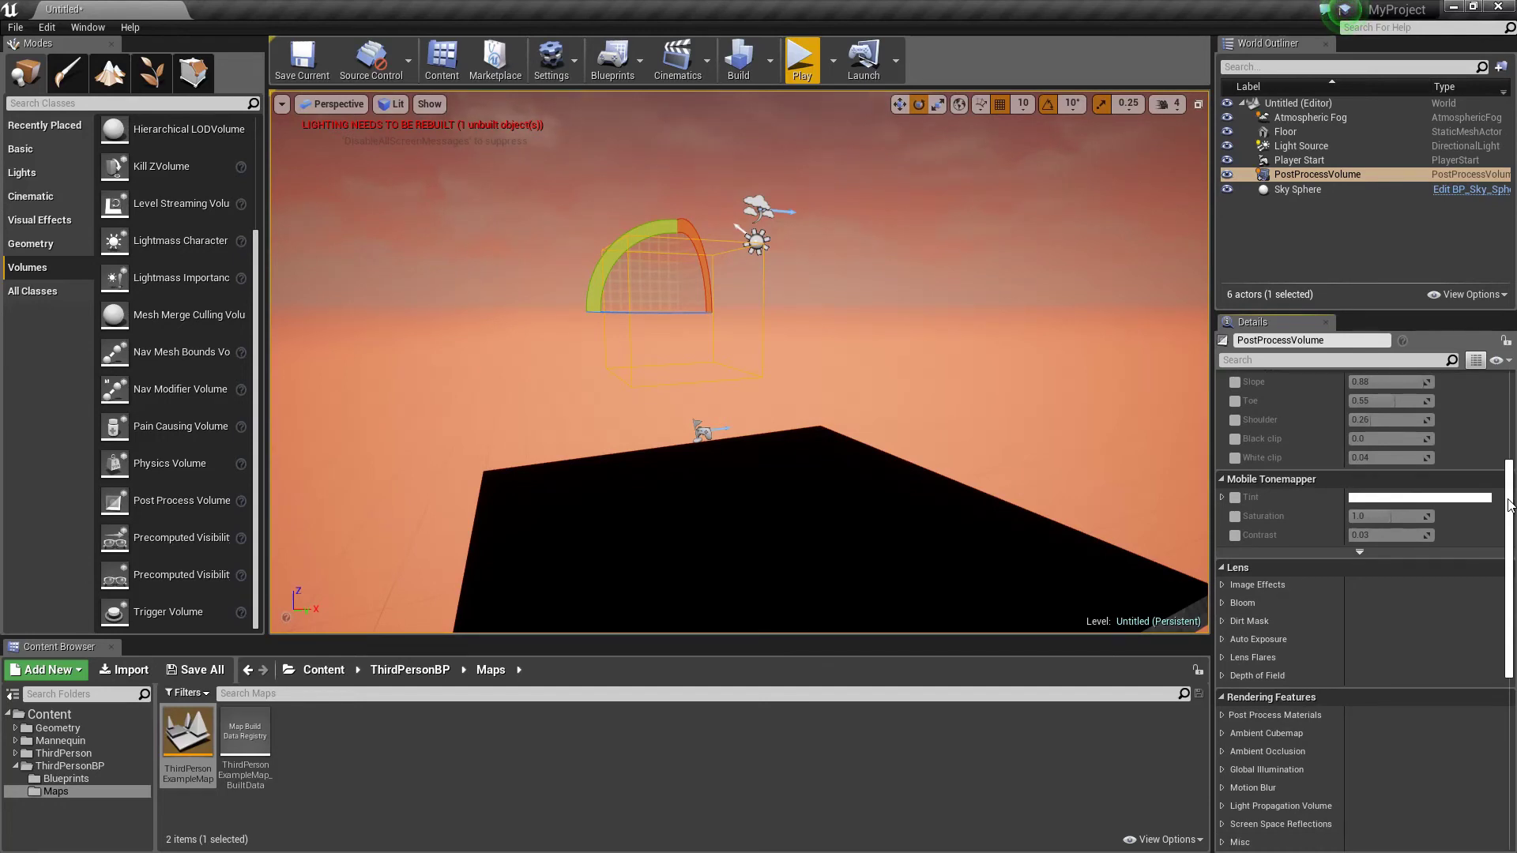
left_click_drag(1511, 506, 1510, 565)
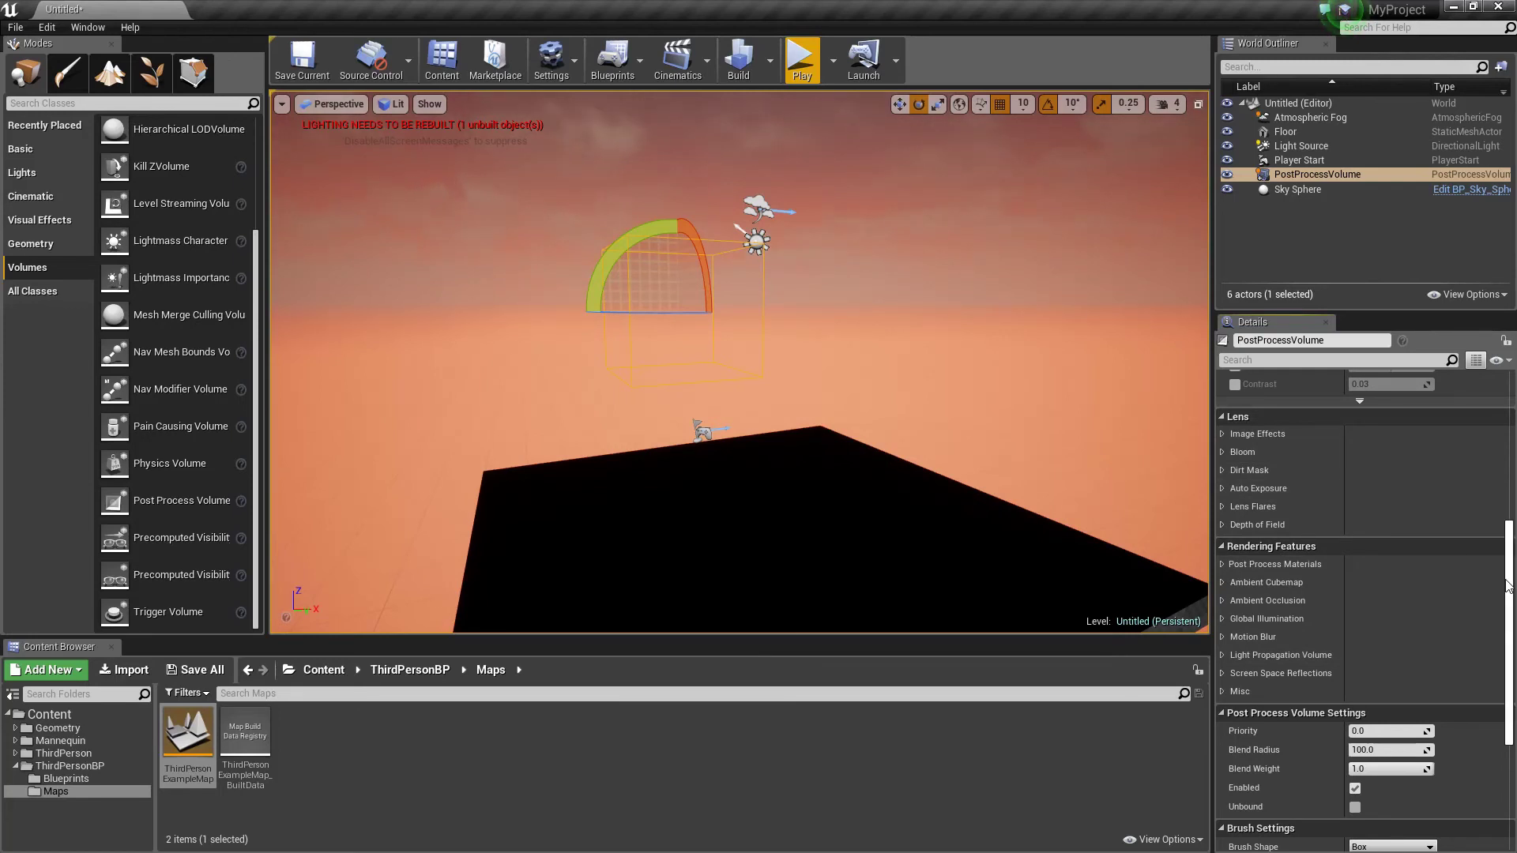
left_click_drag(1509, 586, 1509, 621)
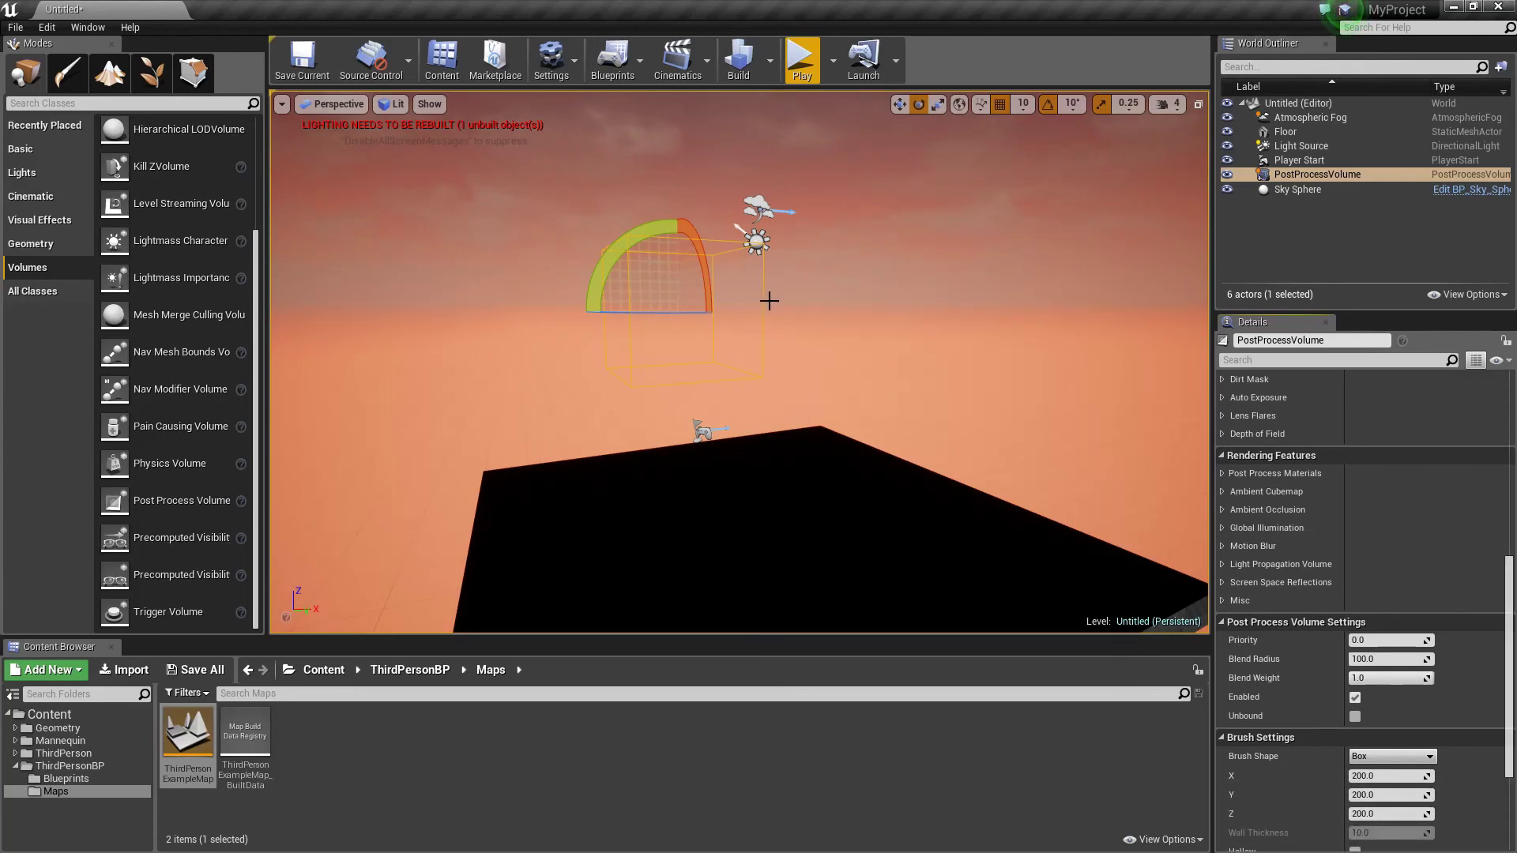
left_click_drag(757, 294, 794, 344, "alt")
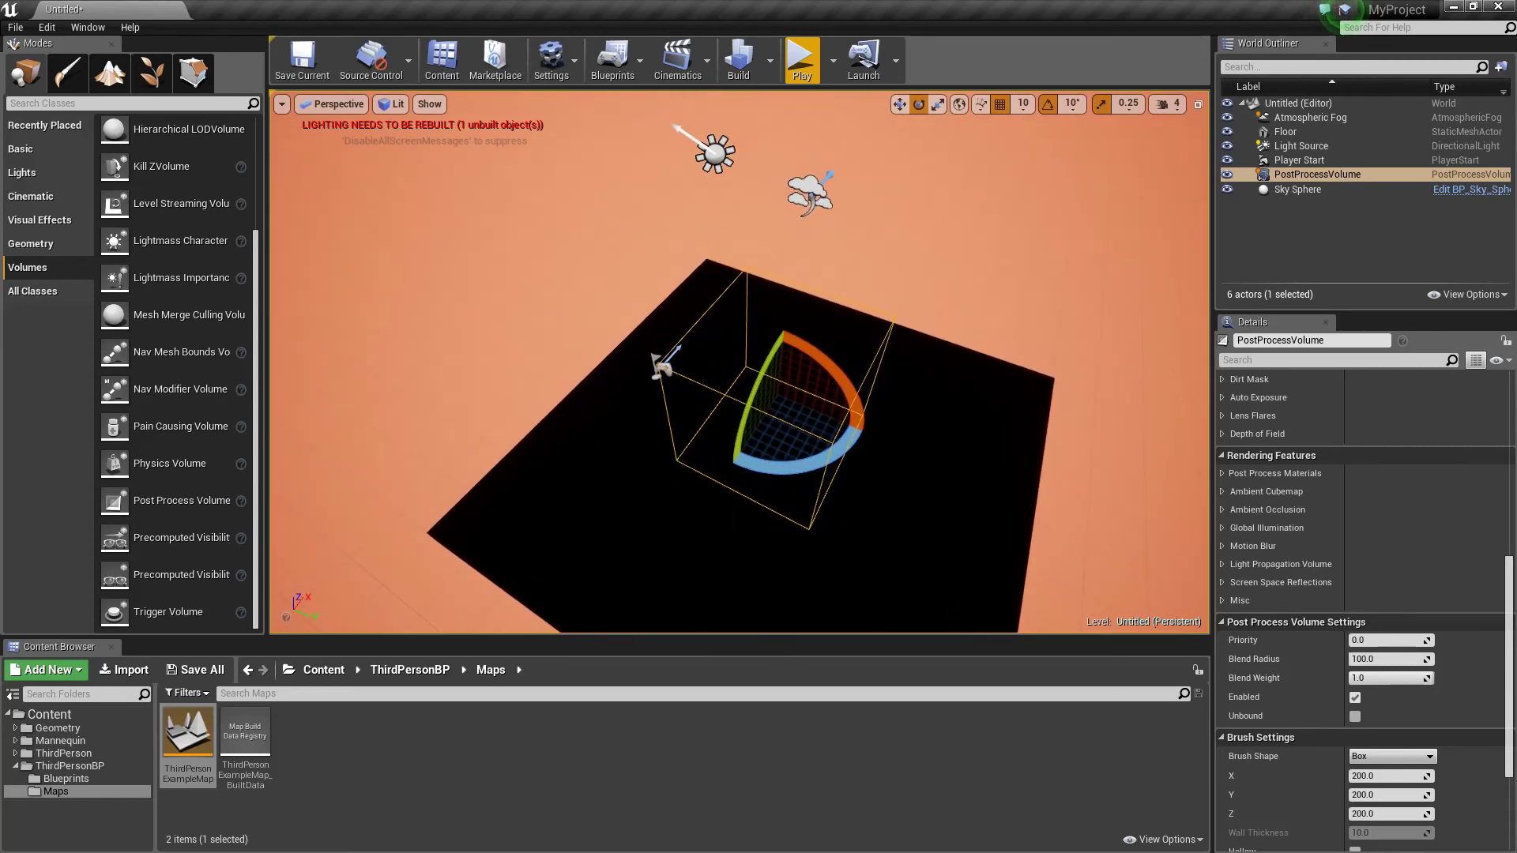
key("w")
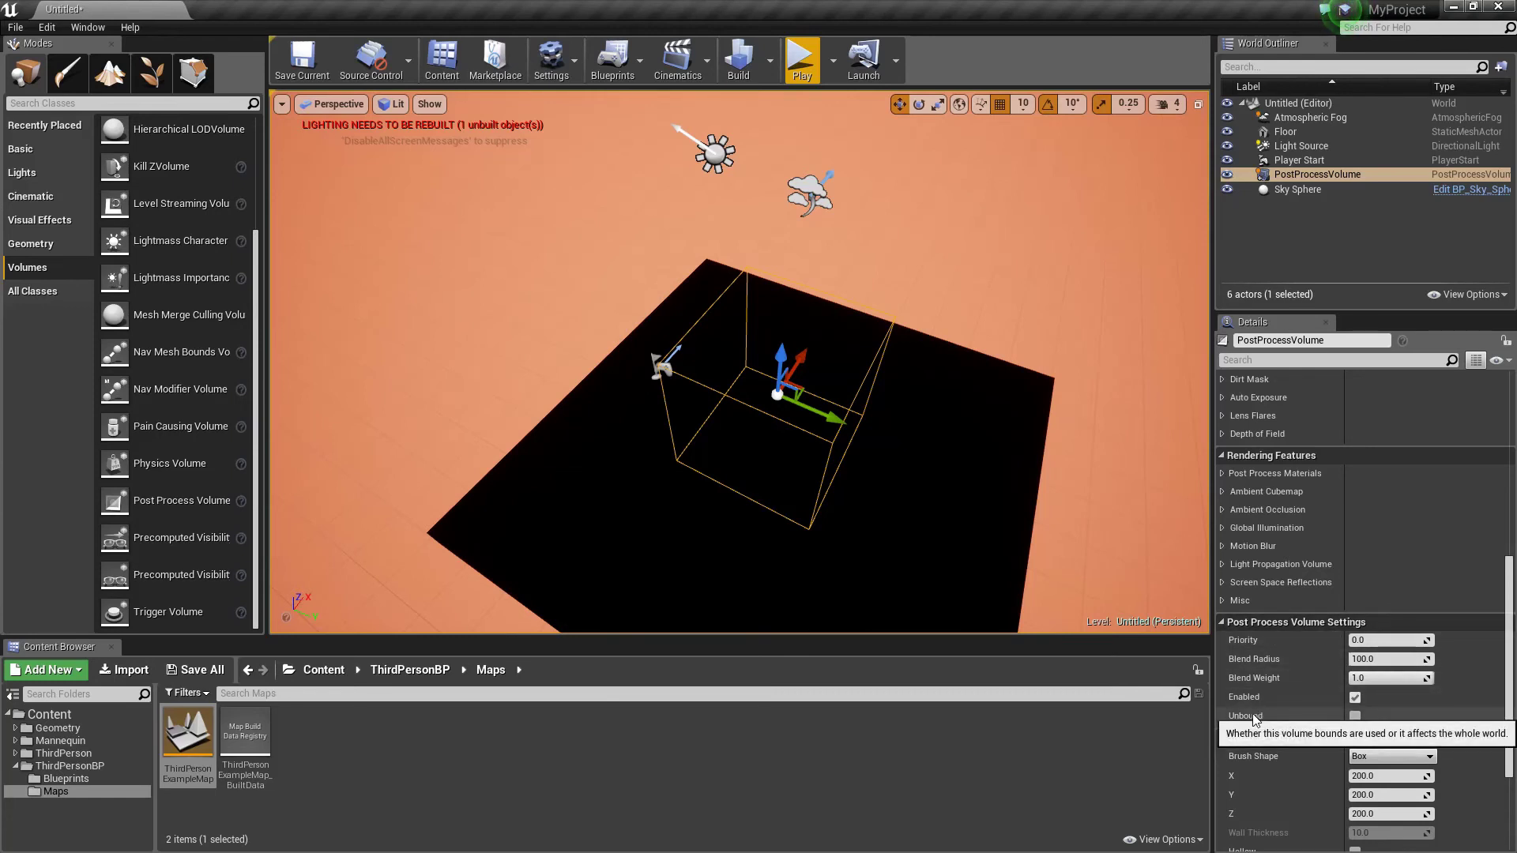
left_click(1356, 717)
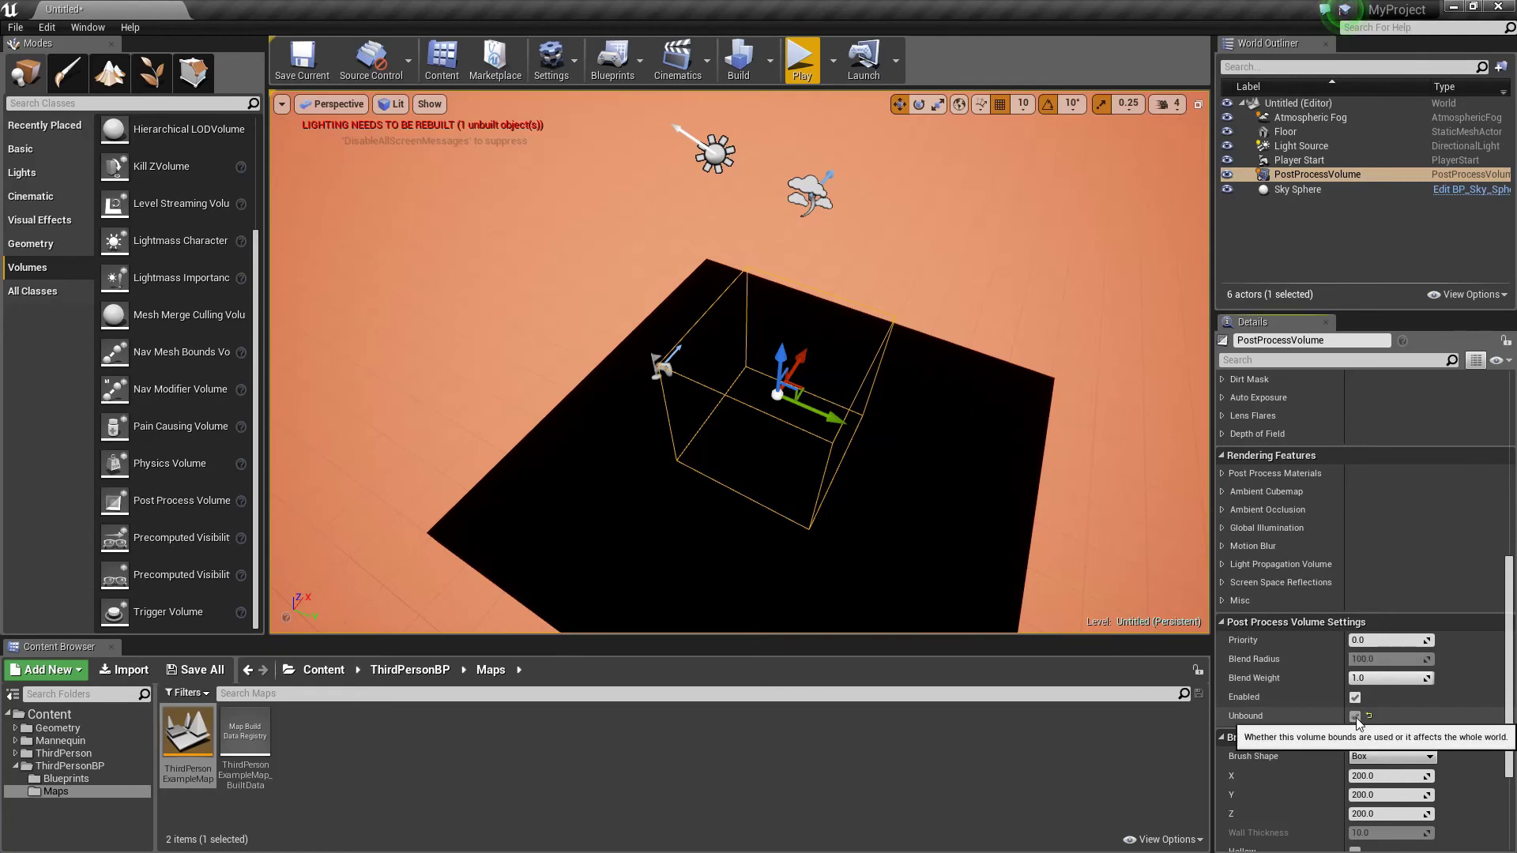
scroll(740, 361, "down", 4)
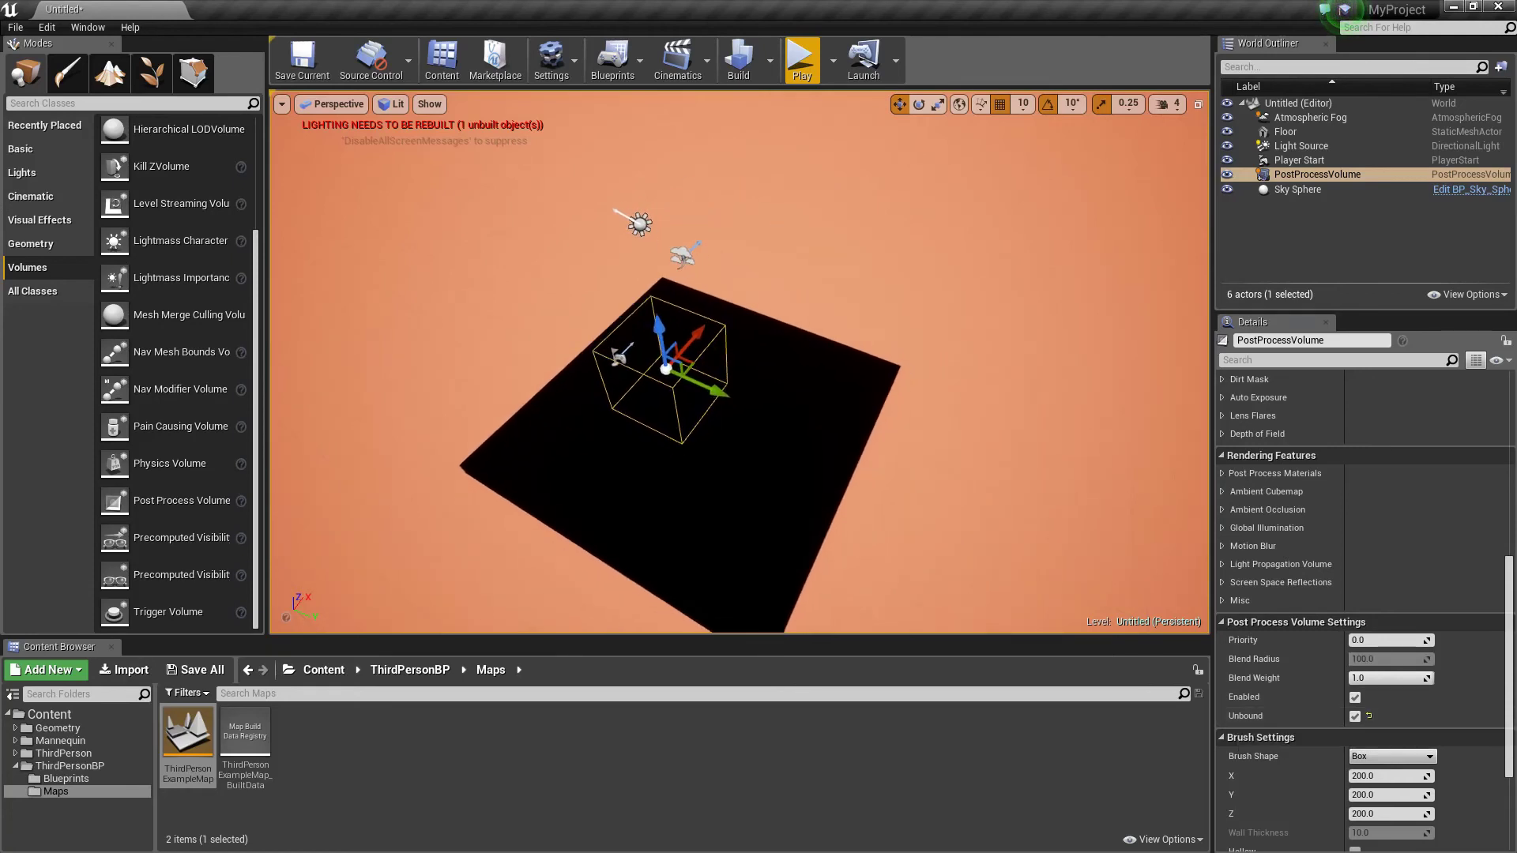
right_click_drag(739, 361, 761, 298)
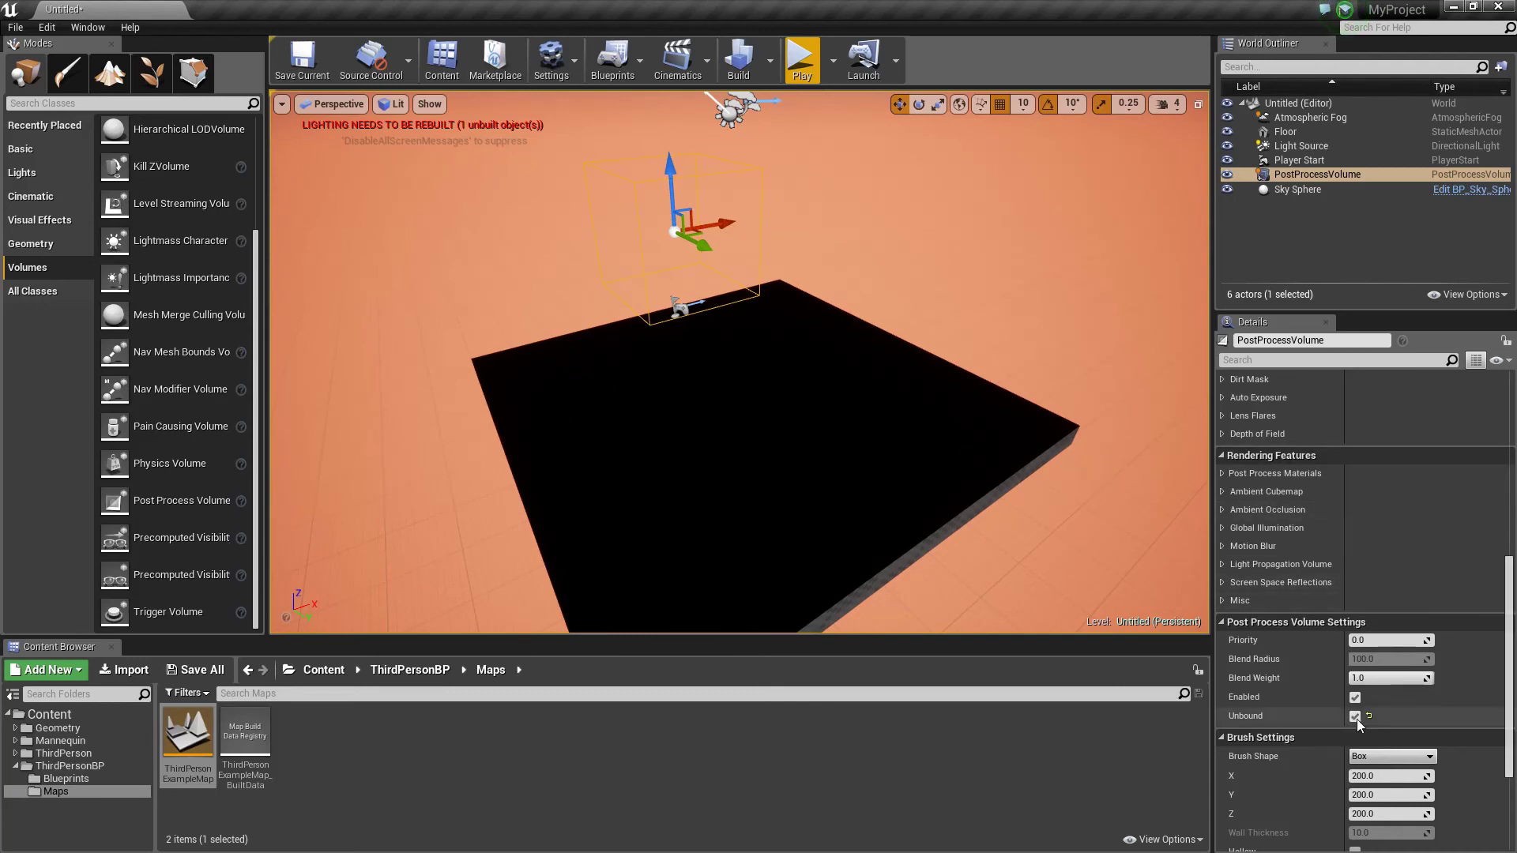
Step: Override the volume's Auto Exposure limits, setting Min Brightness to about 6.82 and Max Brightness to about 6.77
left_click_drag(1509, 677, 1510, 480)
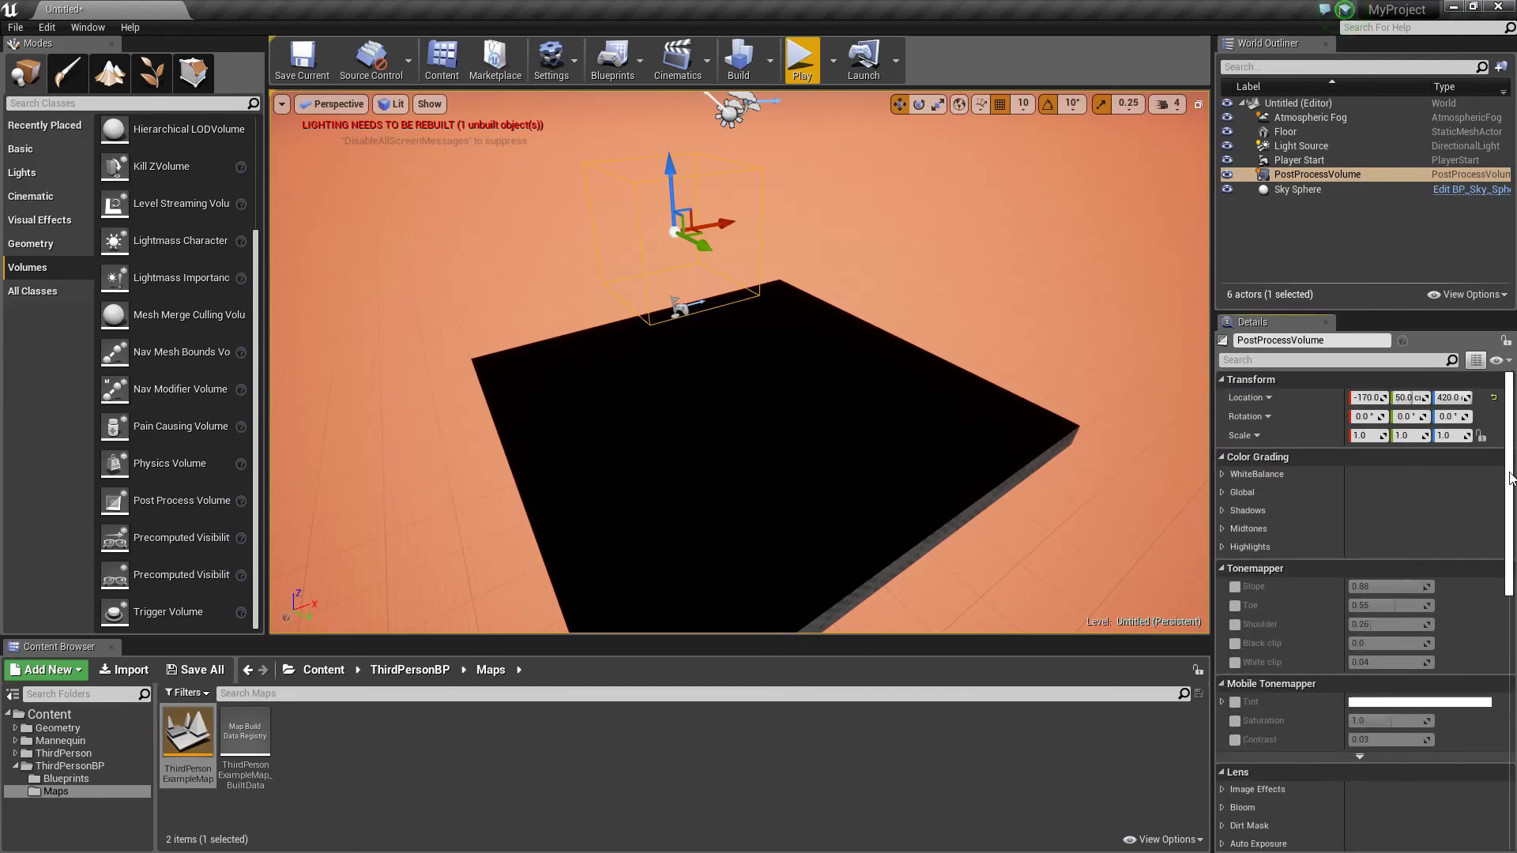
left_click(1222, 475)
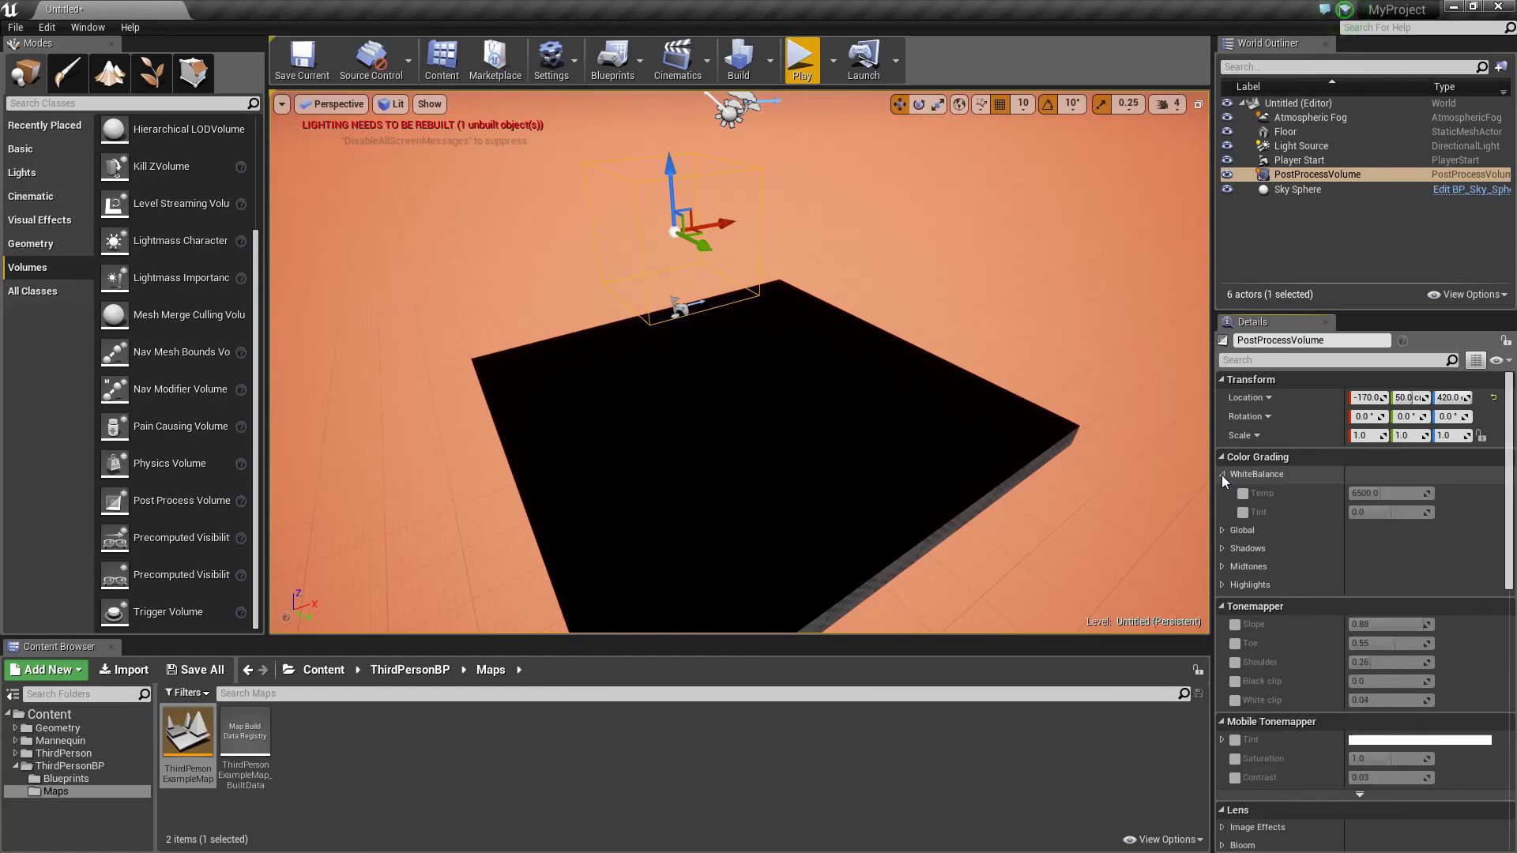
left_click(1221, 474)
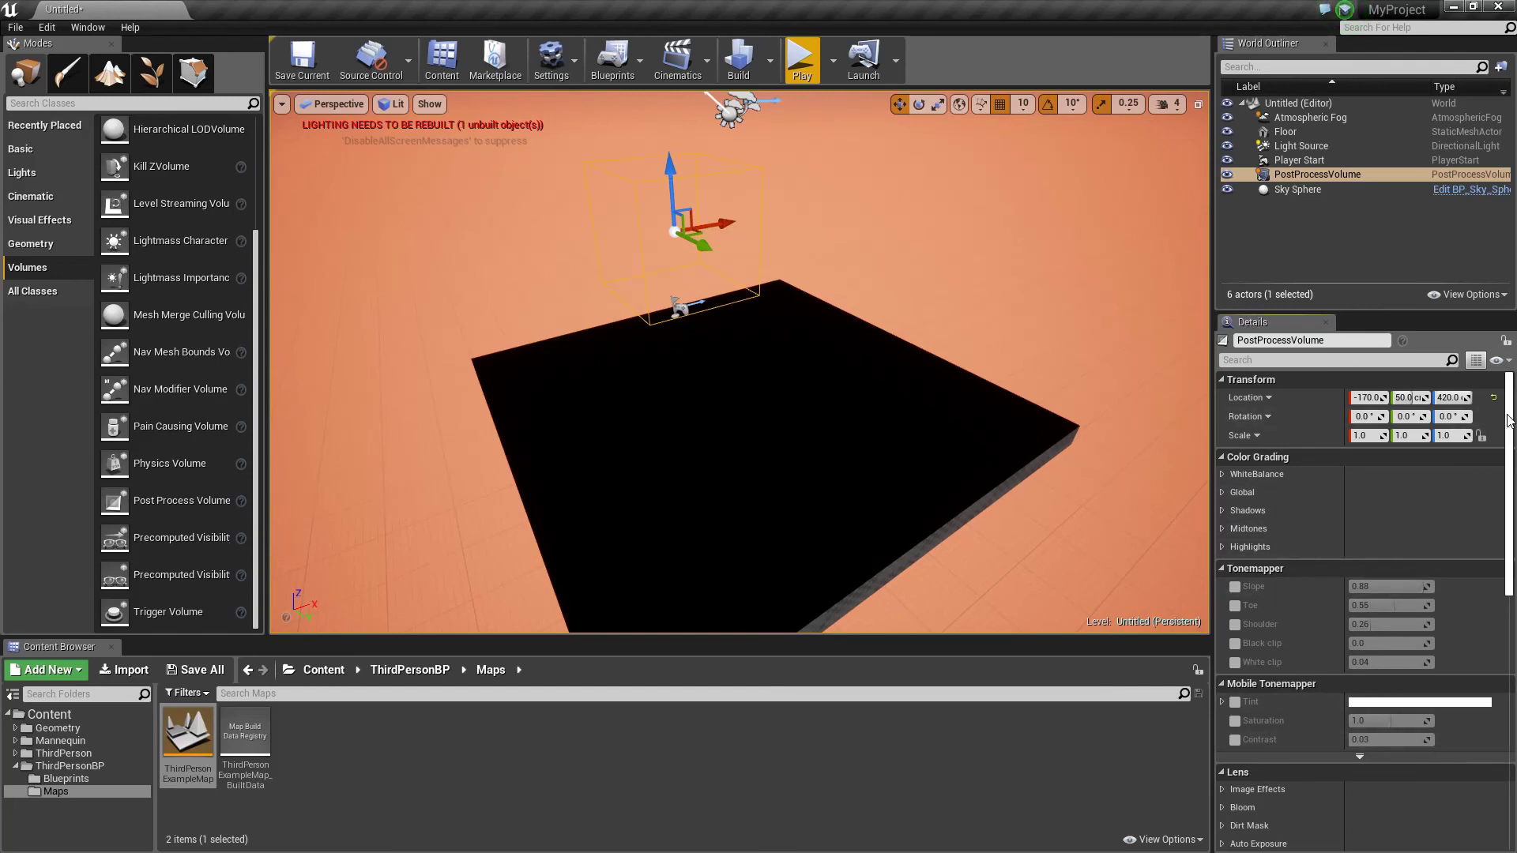
scroll(1510, 419, "down", 8)
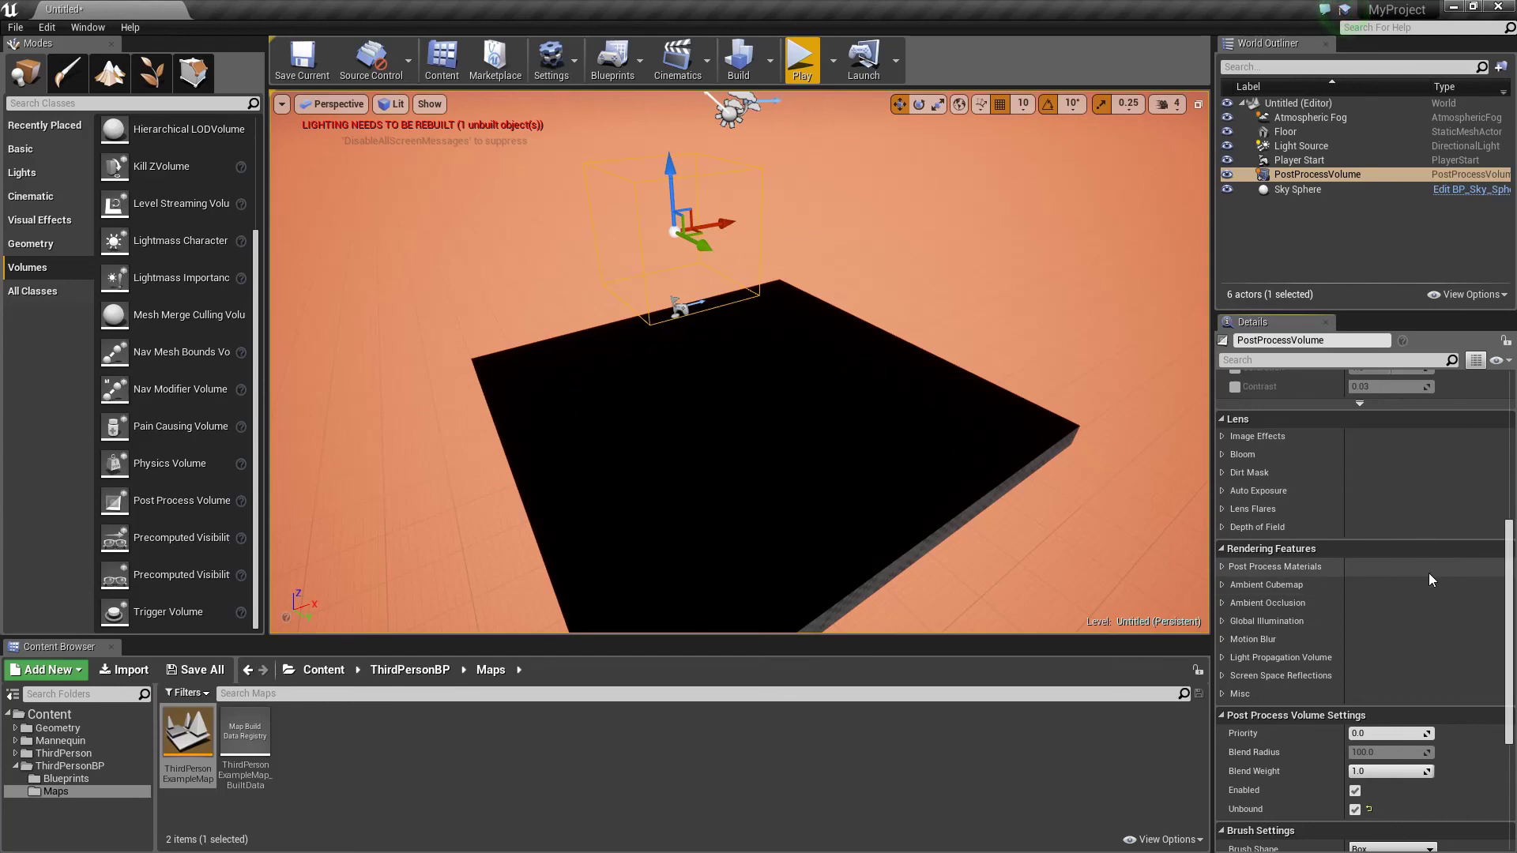
left_click(1222, 491)
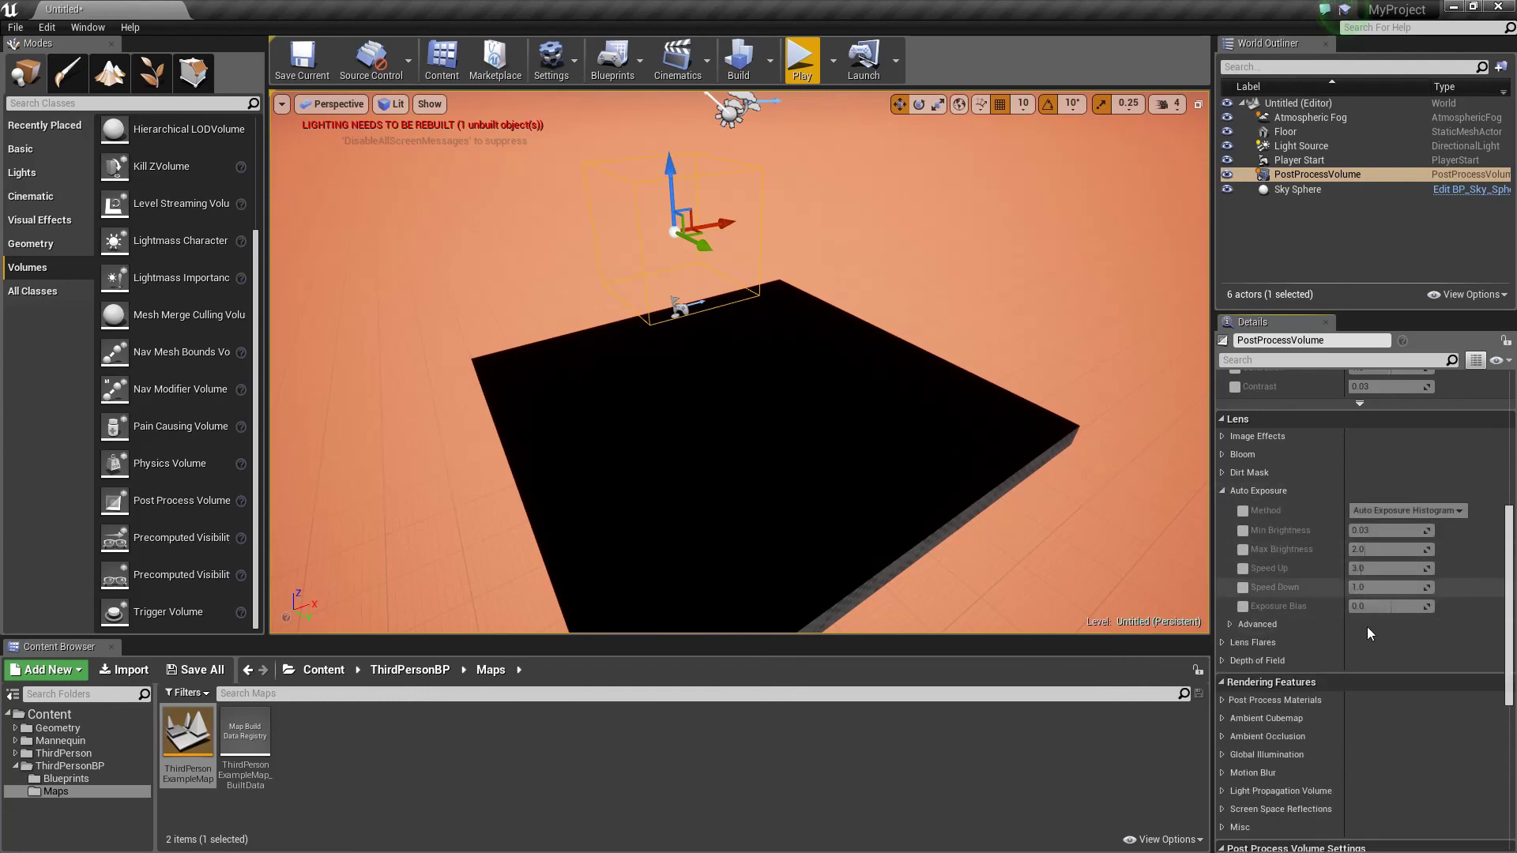
mouse_move(1379, 528)
left_click(1243, 549)
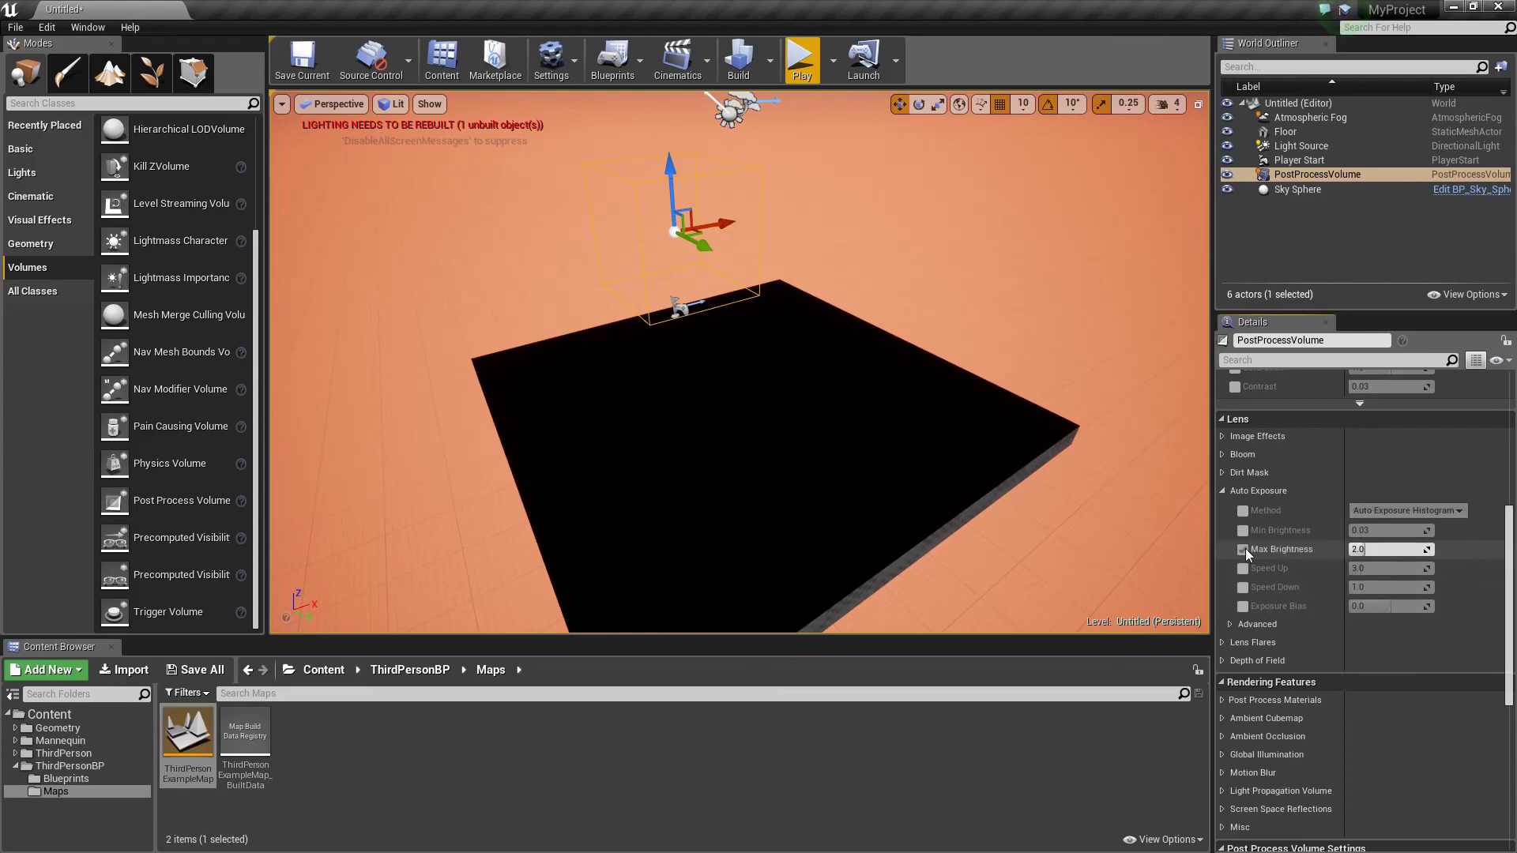
left_click(1242, 530)
left_click_drag(1361, 530, 1405, 549)
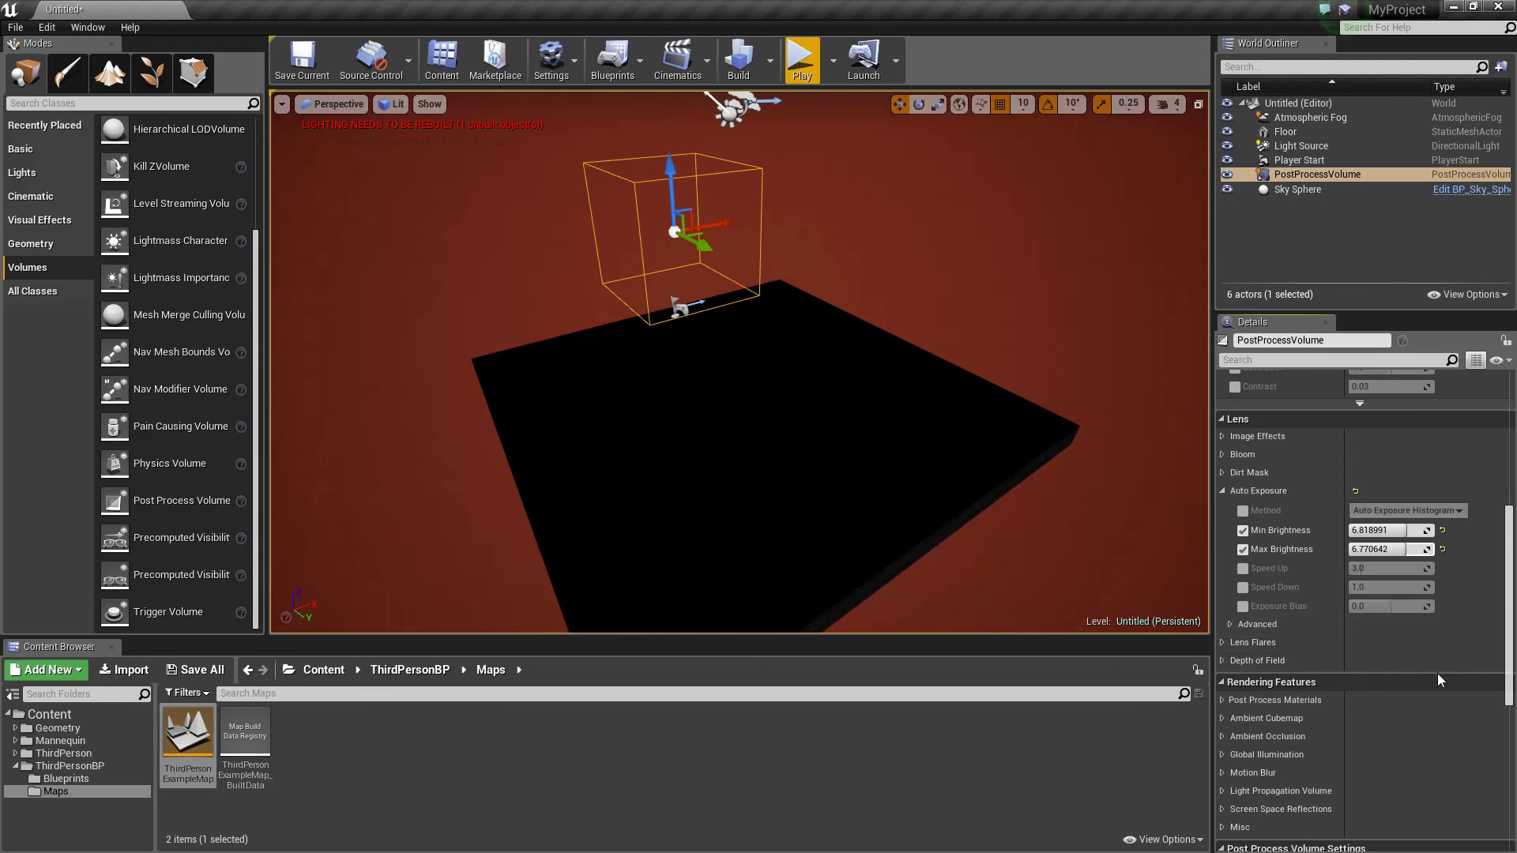
Step: Override the Auto Exposure Speed Up setting of the Post Process Volume and raise it to about 10.5
left_click(1242, 568)
left_click_drag(1391, 568, 1420, 601)
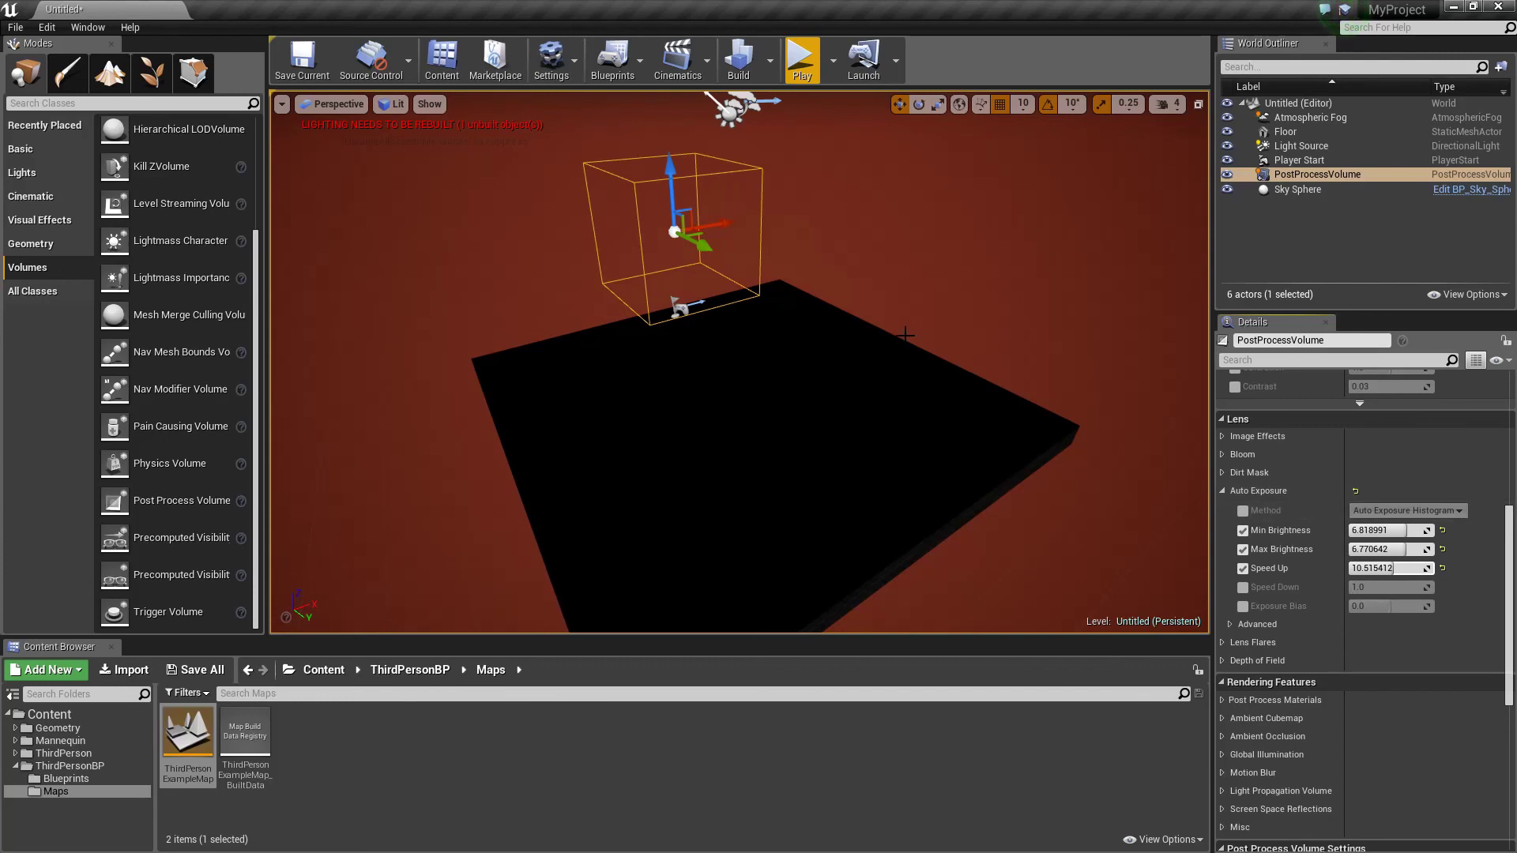
mouse_move(863, 279)
right_mouse_down()
mouse_move(865, 229)
mouse_move(860, 273)
right_mouse_up()
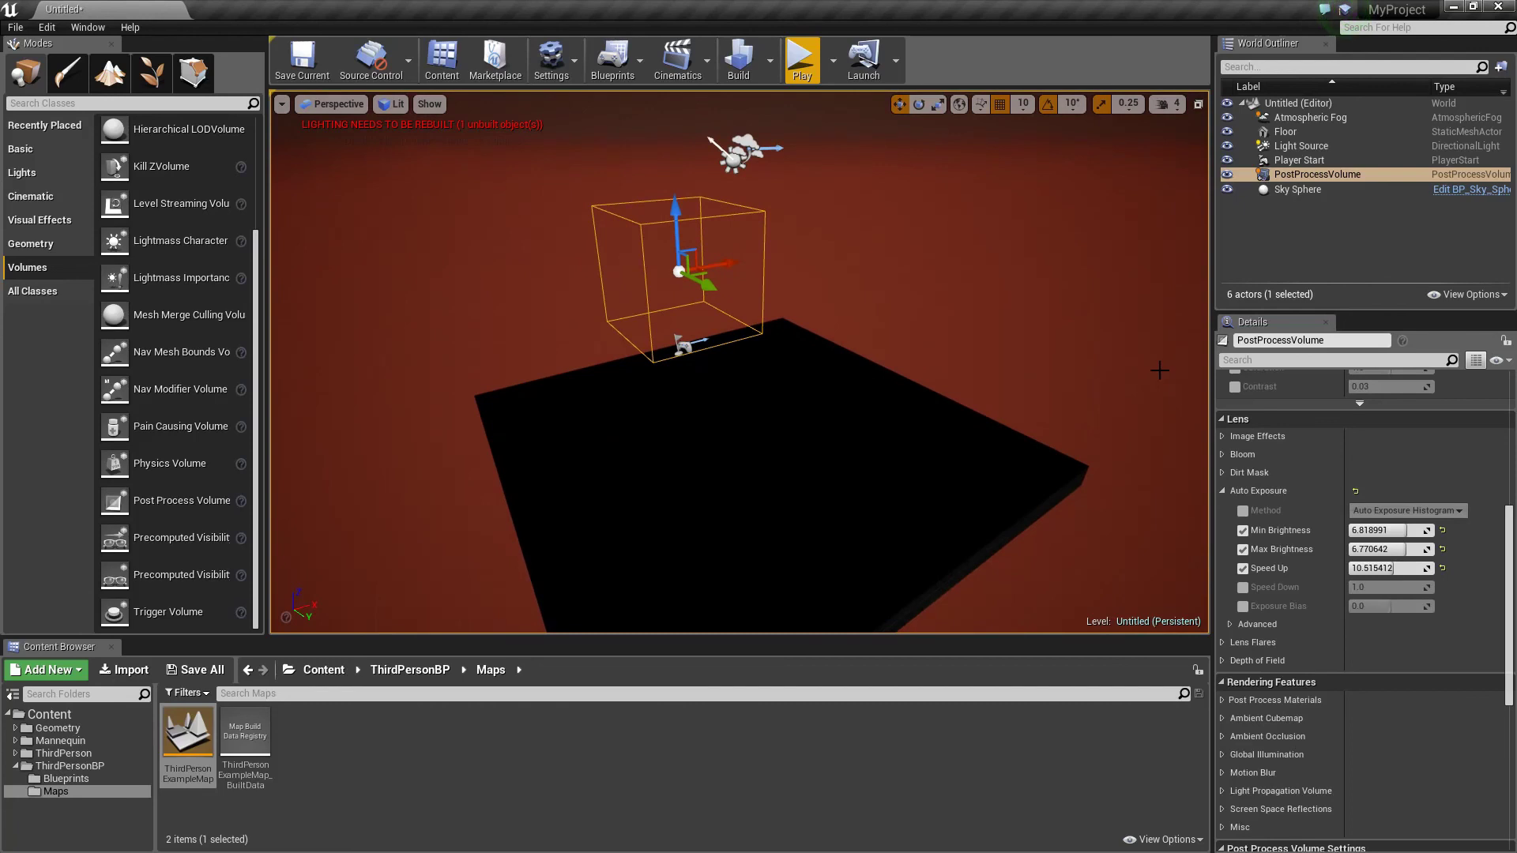